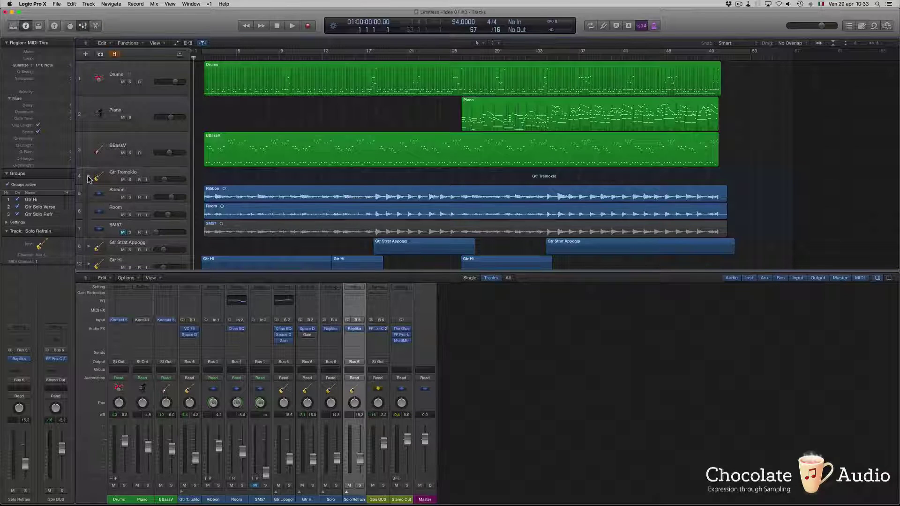
- Collapse the Gtr Tremoklo track stack and play back the Drums track in solo
{"action": "left_click", "coordinate": [89, 178]}
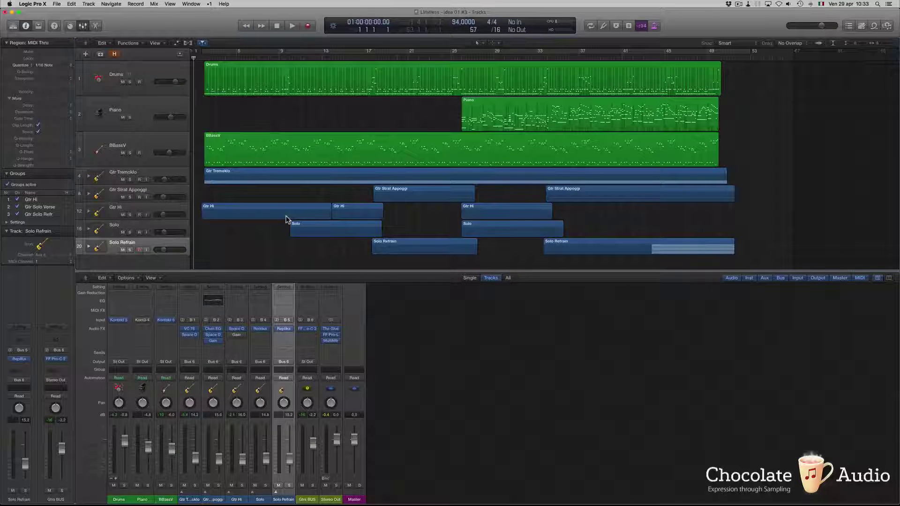
{"action": "left_click", "coordinate": [130, 82]}
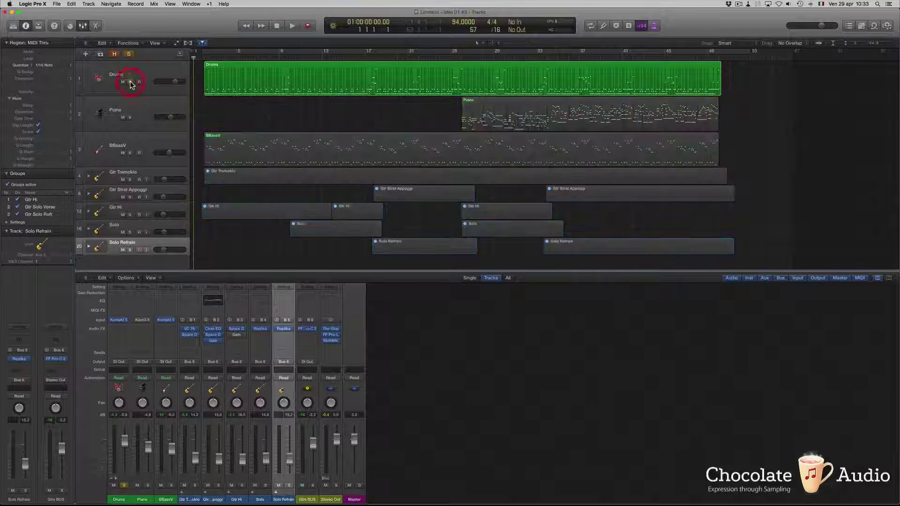
{"action": "key", "text": "space"}
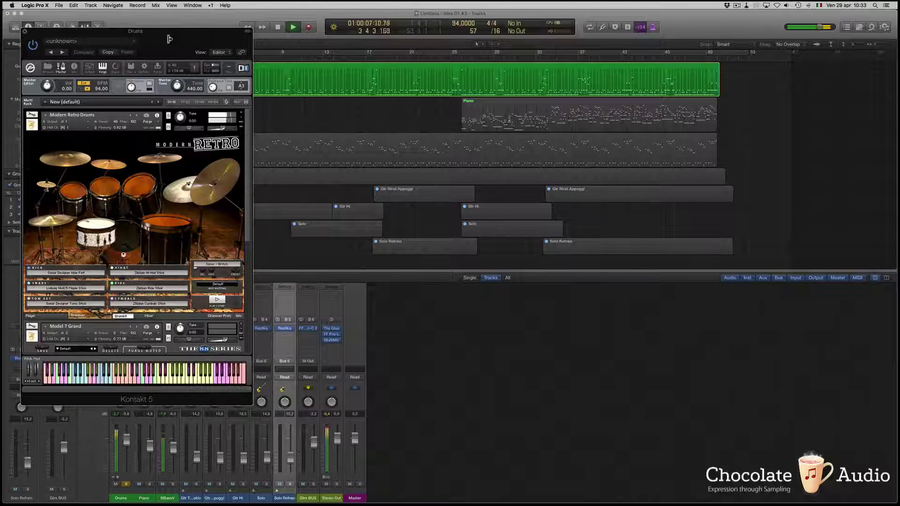
- Move the Drums Kontakt window clear of the track headers, show its mixer page and look through the kit presets
{"action": "left_click_drag", "start_coordinate": [176, 31], "coordinate": [596, 62]}
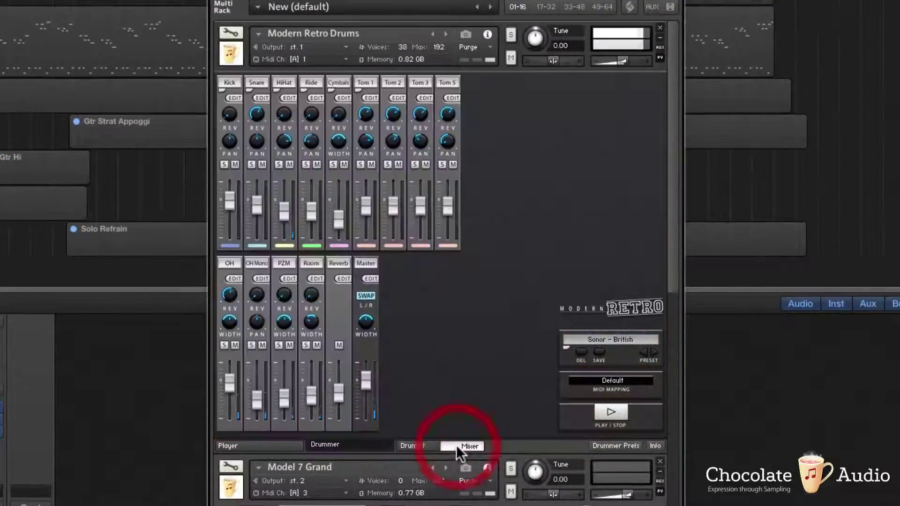
{"action": "left_click", "coordinate": [458, 446]}
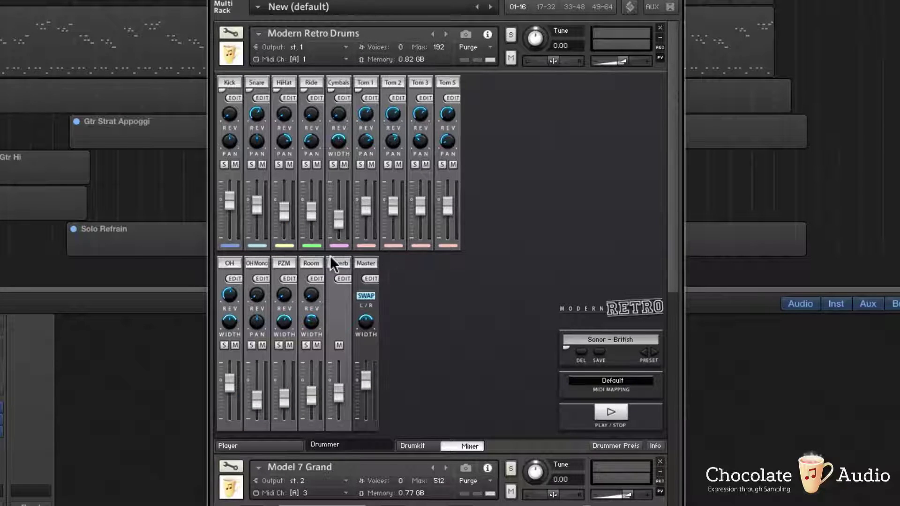
{"action": "left_click", "coordinate": [601, 340]}
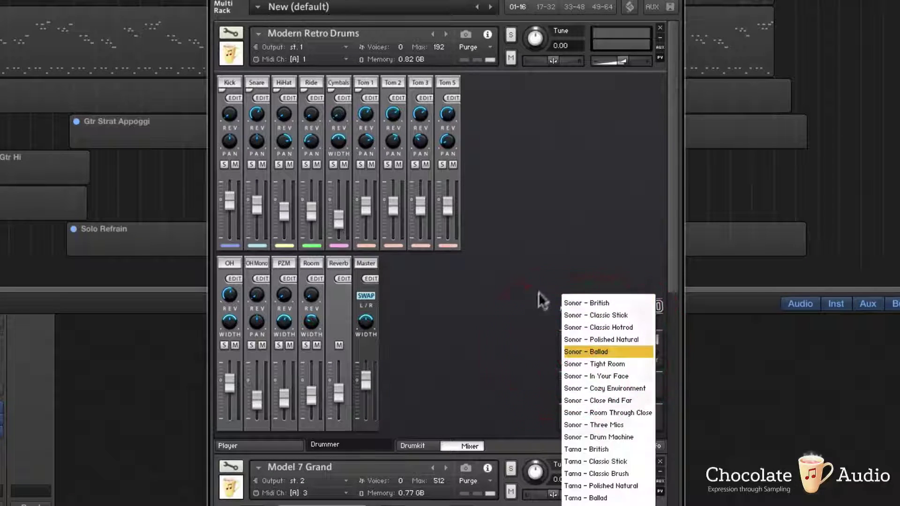
{"action": "left_click", "coordinate": [527, 333]}
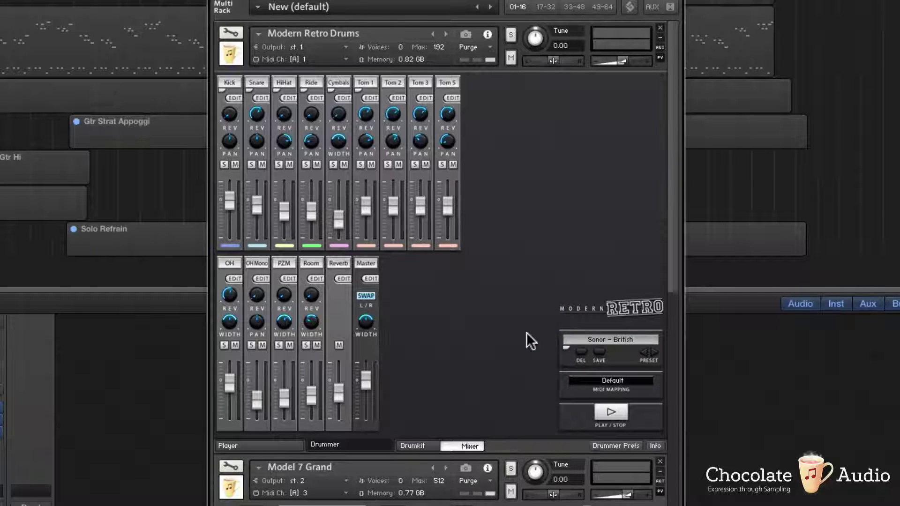
- Show the drumkit page of Modern Retro Drums and look through the available kick drum choices
{"action": "left_click", "coordinate": [258, 446]}
{"action": "left_click", "coordinate": [328, 444]}
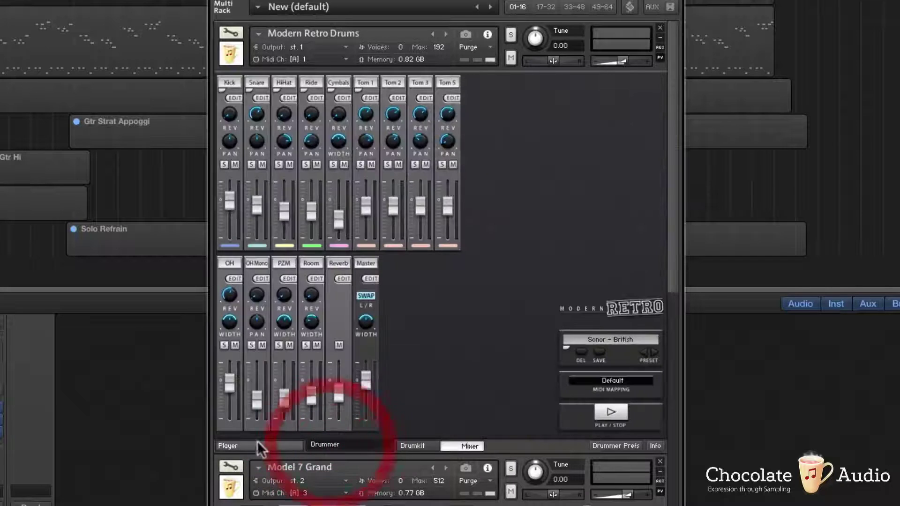
{"action": "left_click", "coordinate": [428, 442]}
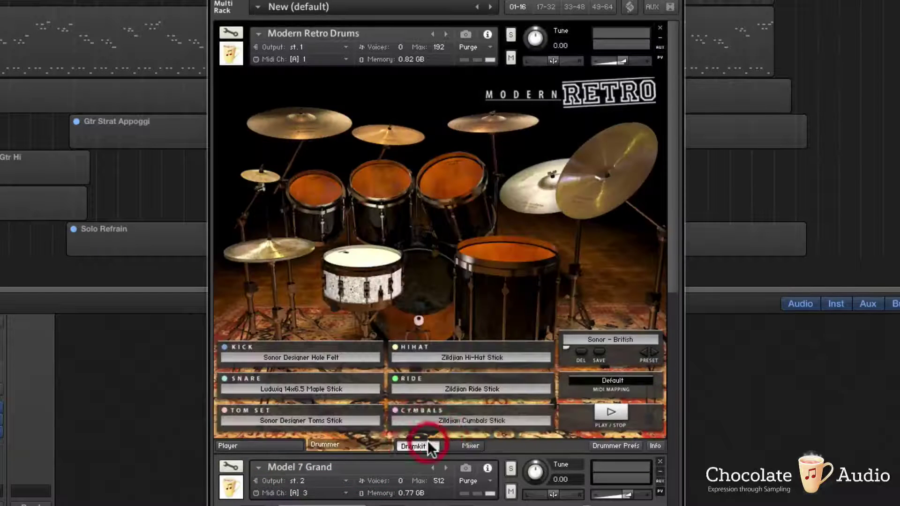
{"action": "left_click", "coordinate": [348, 356]}
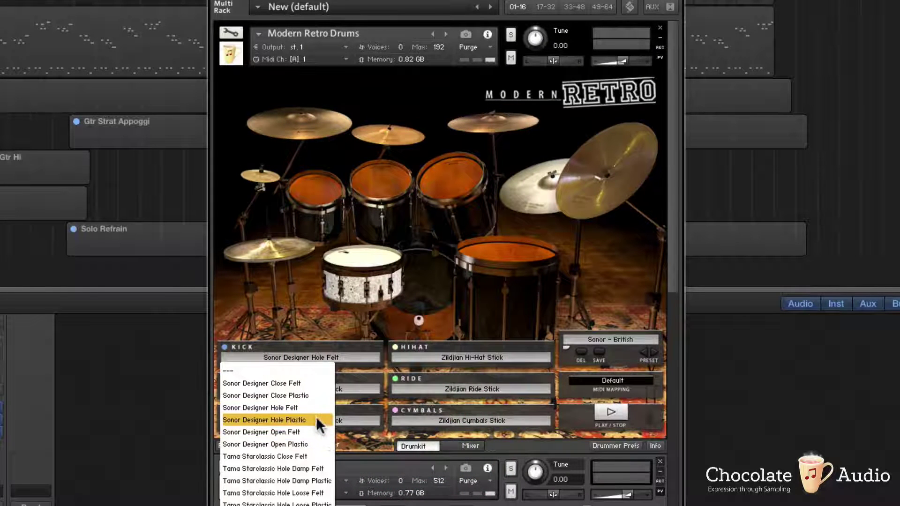
{"action": "left_click", "coordinate": [365, 302]}
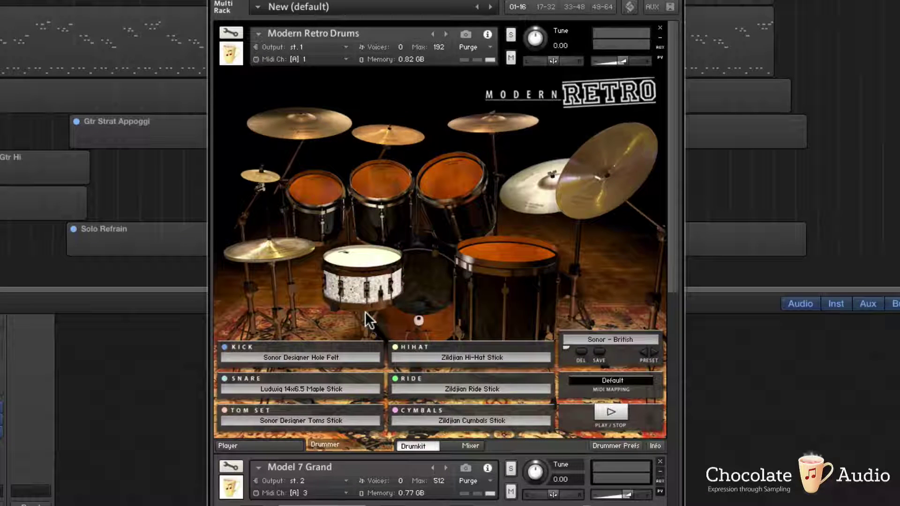
- Inspect the kick channel's instrument setup in the drum mixer and close the channel's edit view
{"action": "left_click", "coordinate": [471, 446]}
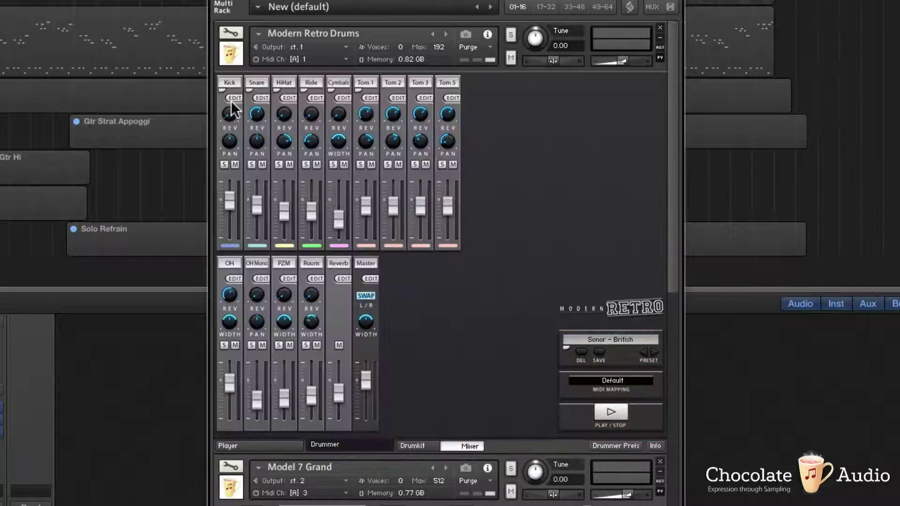
{"action": "left_click", "coordinate": [234, 98]}
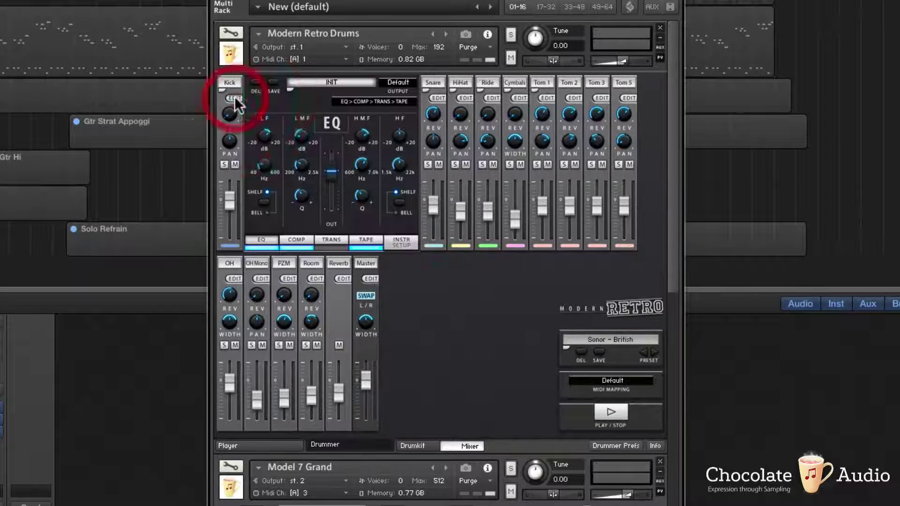
{"action": "left_click", "coordinate": [402, 244]}
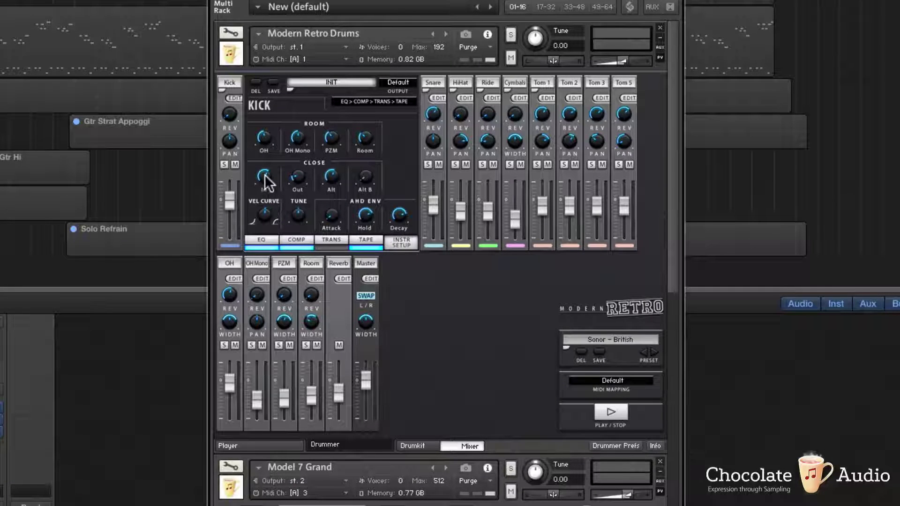
{"action": "left_click", "coordinate": [233, 97]}
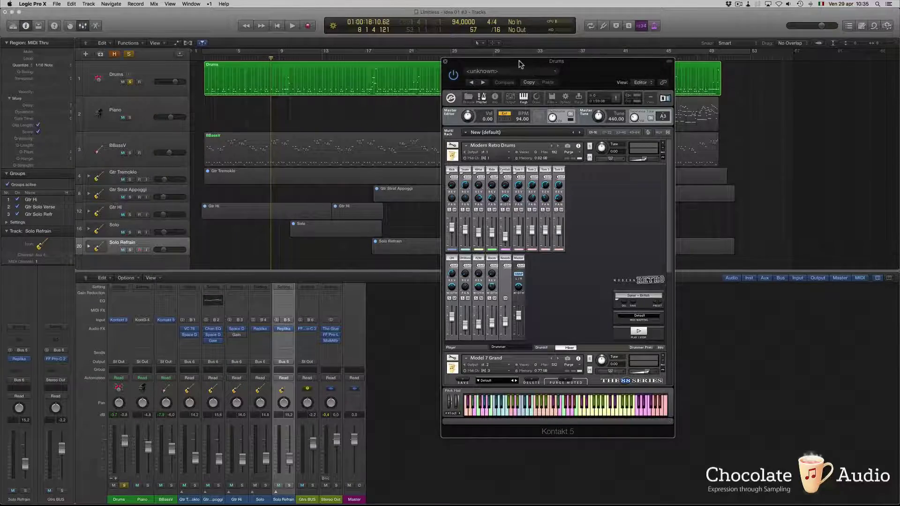
- Move the drum instrument window aside and open the Drums region in an enlarged Piano Roll
{"action": "left_click_drag", "start_coordinate": [523, 61], "coordinate": [748, 134]}
{"action": "left_click", "coordinate": [527, 74]}
{"action": "double_click", "coordinate": [530, 74]}
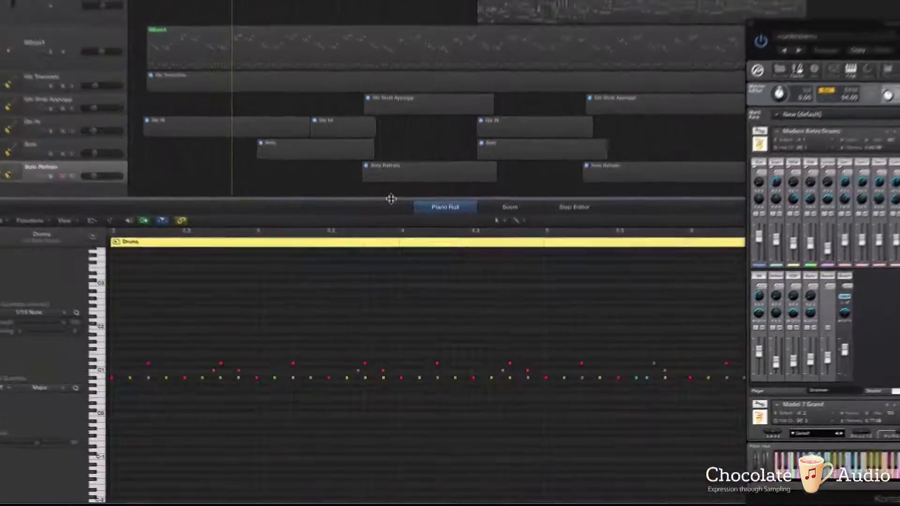
{"action": "left_click_drag", "start_coordinate": [393, 250], "coordinate": [393, 198]}
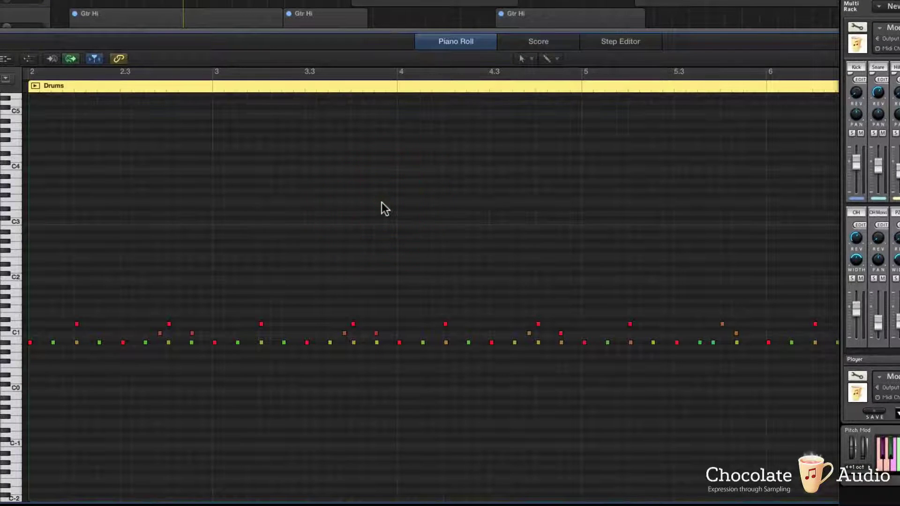
- Examine the Drums region's MIDI notes across the whole song and around bars 8 to 15
{"action": "key", "text": "super+Left"}
{"action": "key", "text": "super+Left"}
{"action": "key", "text": "super+Left"}
{"action": "key", "text": "super+Left"}
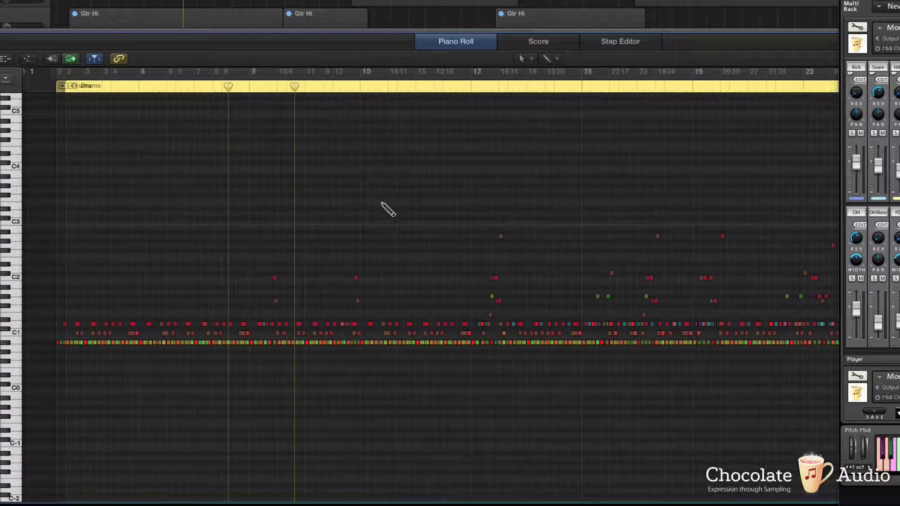
{"action": "key", "text": "super+Left"}
{"action": "key", "text": "super+Left"}
{"action": "key", "text": "super+Right"}
{"action": "key", "text": "super+Right"}
{"action": "key", "text": "super+Right"}
{"action": "key", "text": "super+Right"}
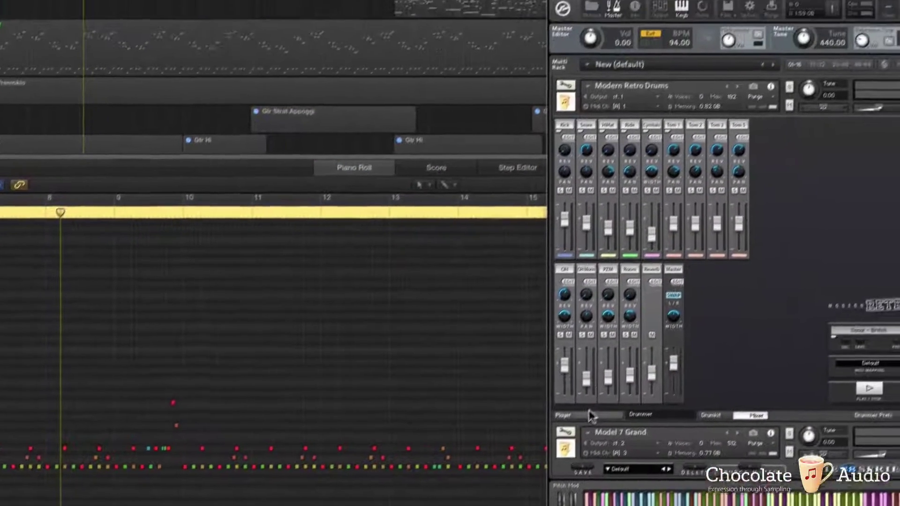
- Load the style 18 - Even 094 in the Modern Retro Drums player and audition its Main pattern
{"action": "left_click", "coordinate": [641, 356]}
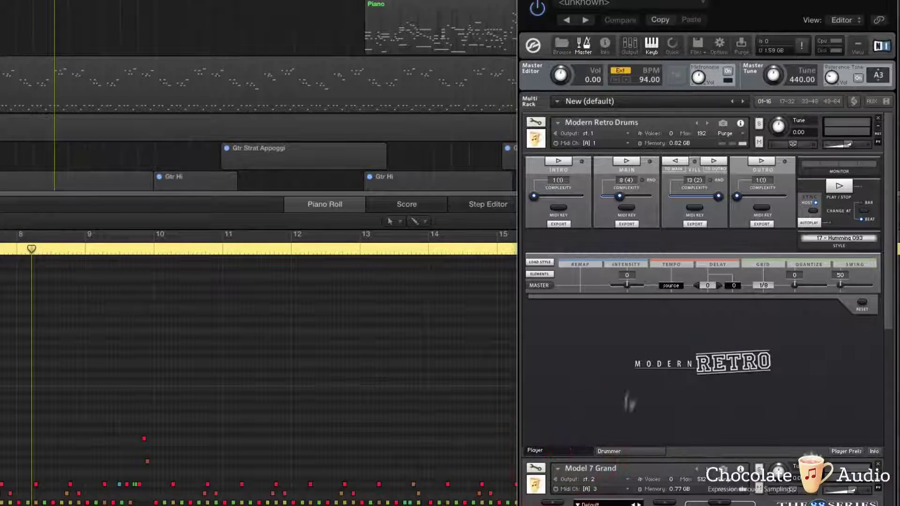
{"action": "left_click", "coordinate": [539, 262]}
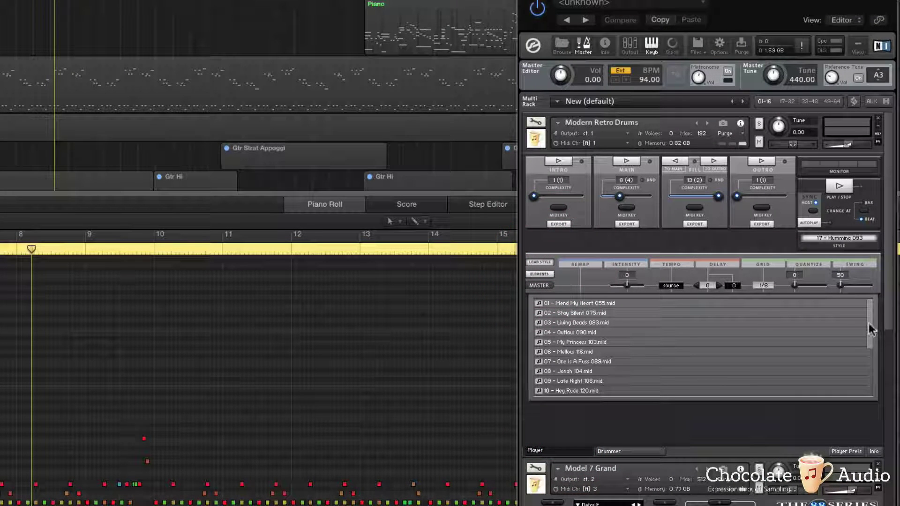
{"action": "left_click_drag", "start_coordinate": [868, 326], "coordinate": [870, 387]}
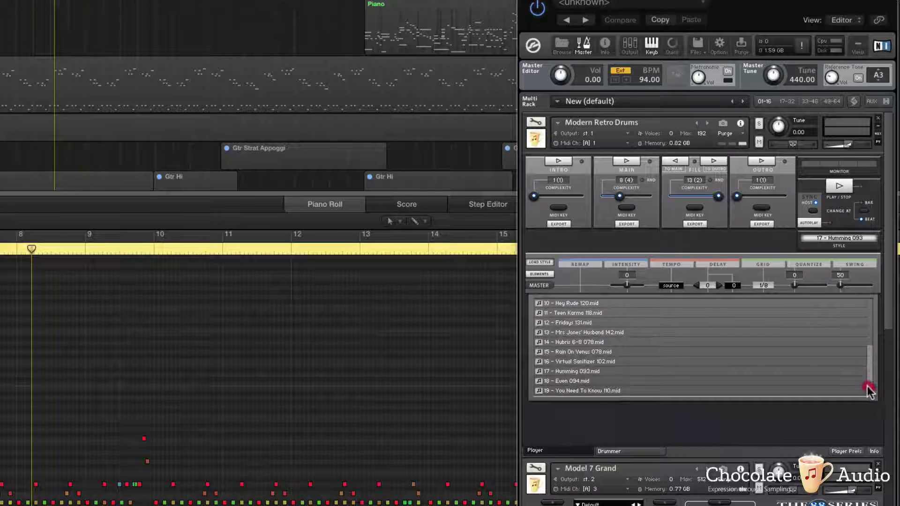
{"action": "double_click", "coordinate": [584, 379]}
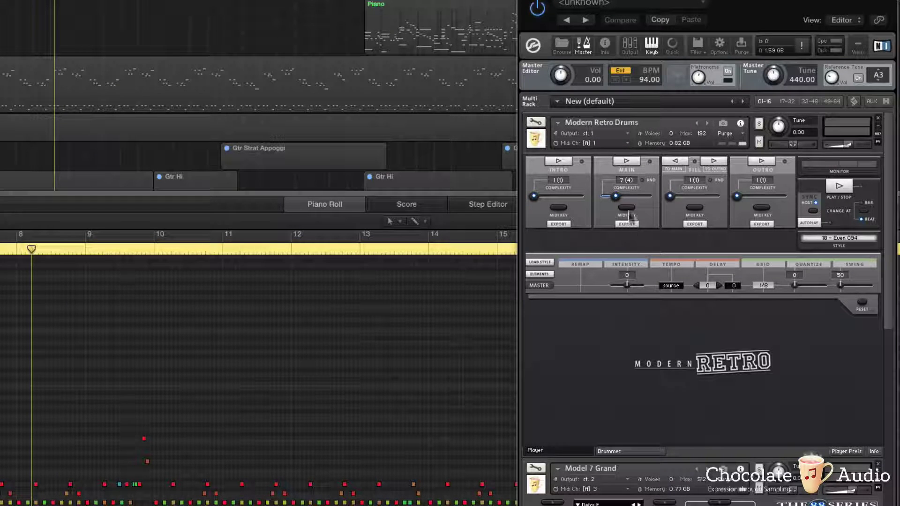
{"action": "left_click", "coordinate": [627, 165]}
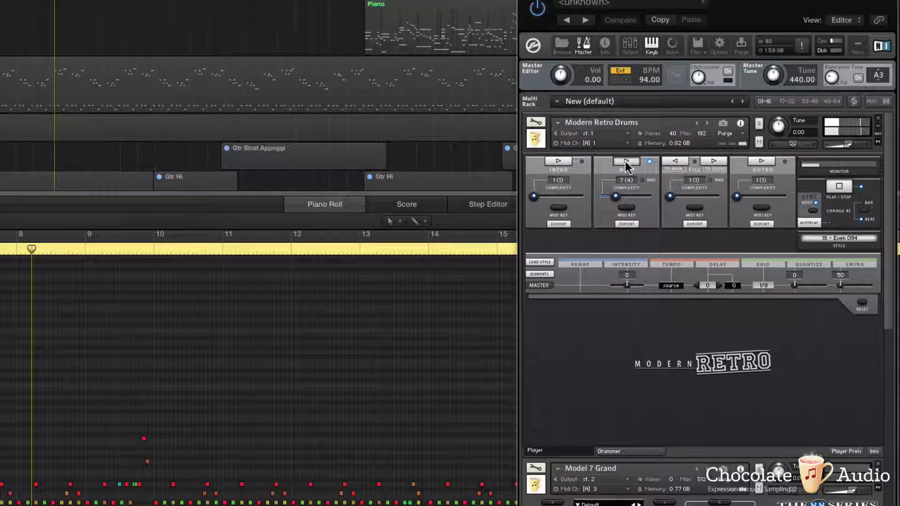
{"action": "left_click", "coordinate": [626, 165]}
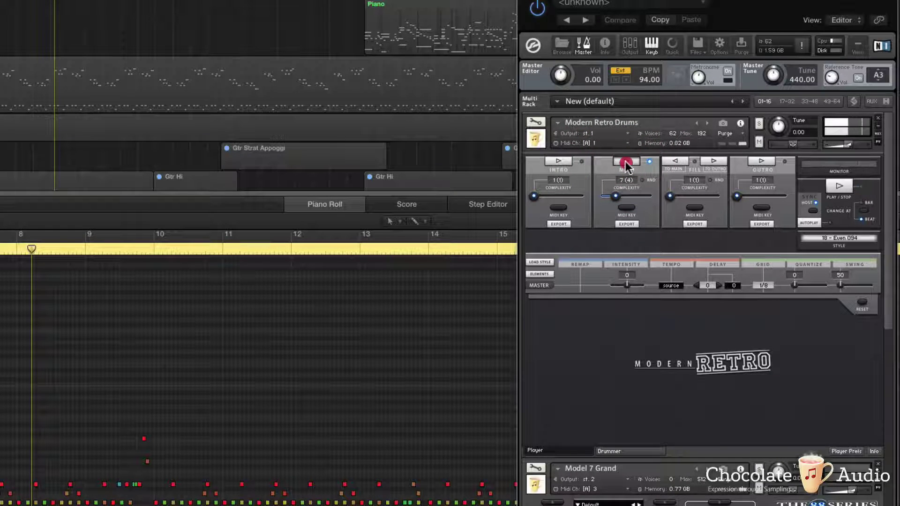
- Export the player's Main pattern as a MIDI region onto the Piano track without importing its tempo
{"action": "left_click", "coordinate": [627, 224]}
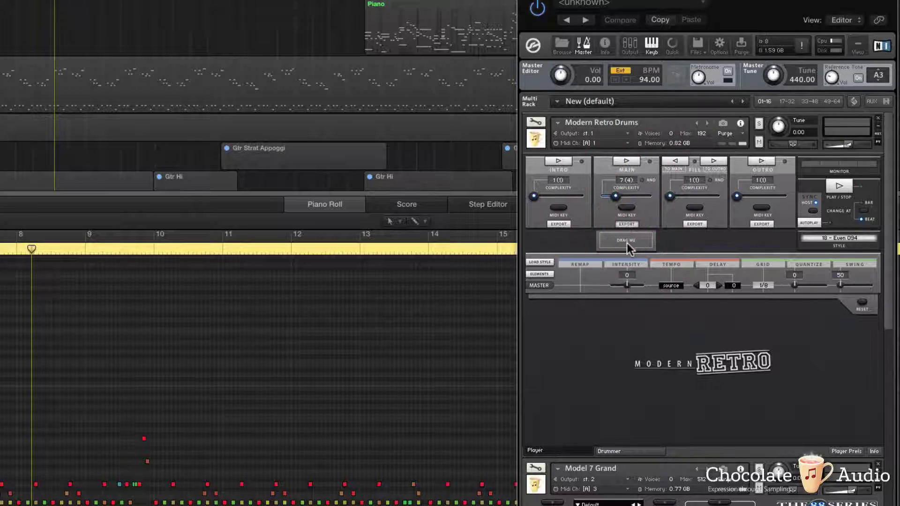
{"action": "left_click_drag", "start_coordinate": [627, 246], "coordinate": [182, 31]}
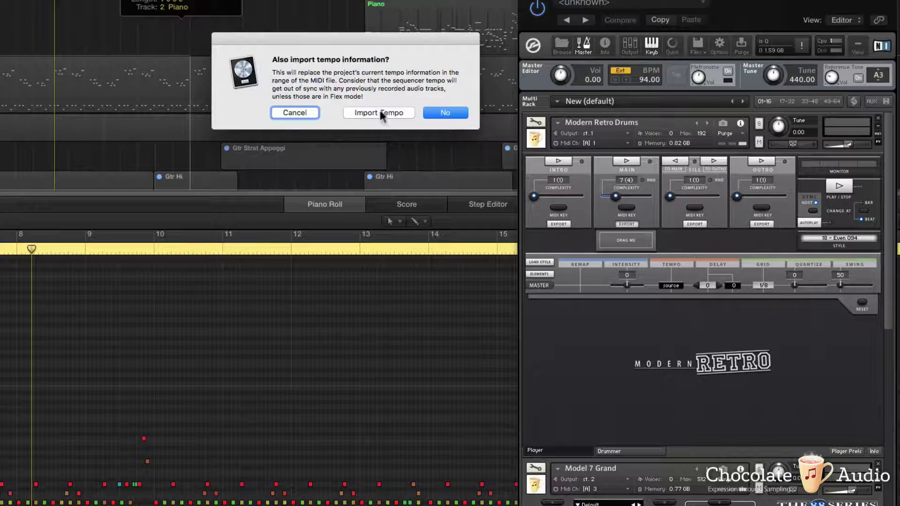
{"action": "left_click", "coordinate": [447, 110]}
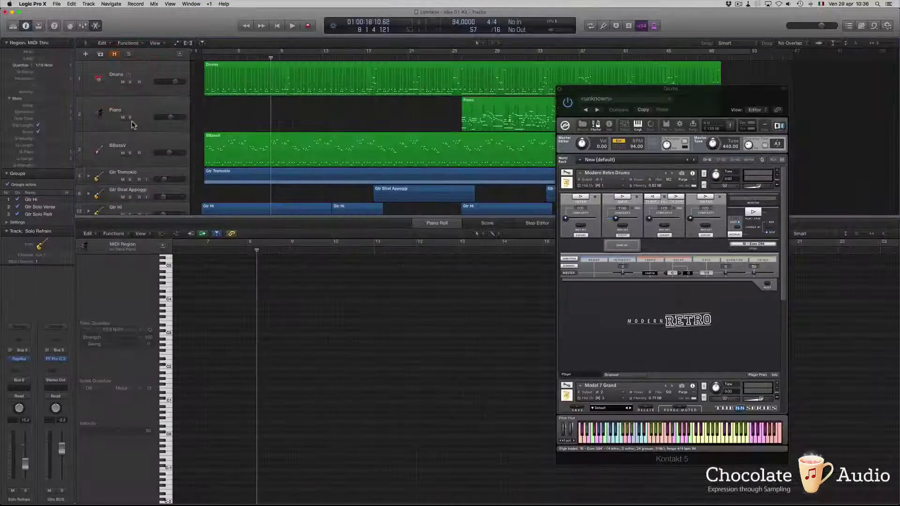
- Close the drum instrument window and play the BBassV and Drums tracks soloed from about bar 2
{"action": "left_click", "coordinate": [130, 153]}
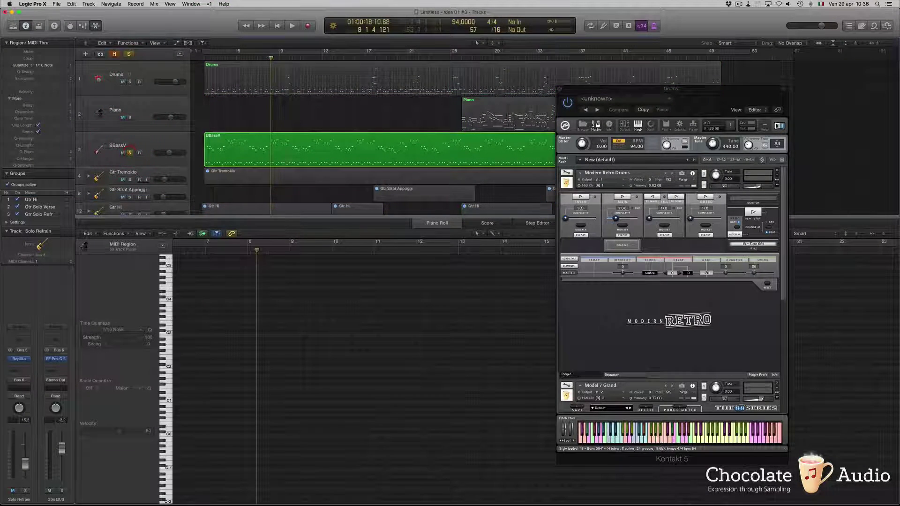
{"action": "left_click", "coordinate": [558, 89]}
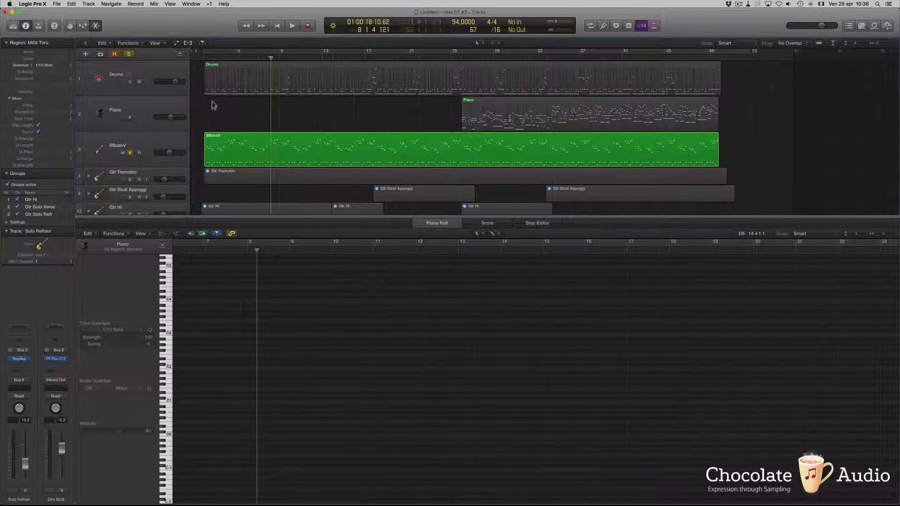
{"action": "left_click", "coordinate": [209, 59]}
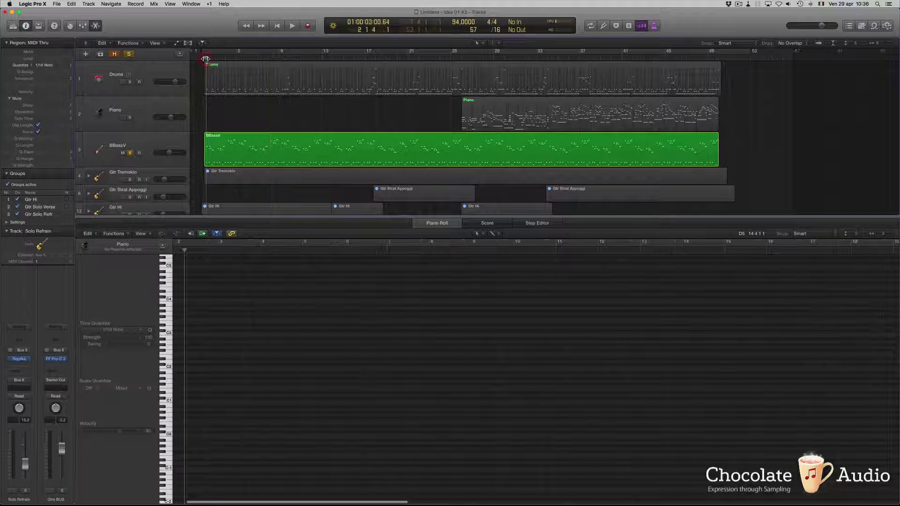
{"action": "left_click", "coordinate": [131, 82]}
{"action": "key", "text": "space"}
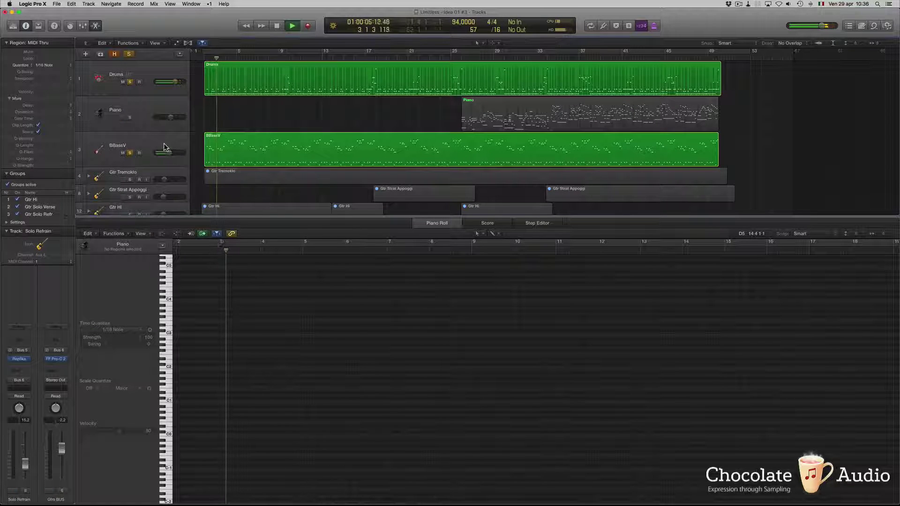
- Show the mixer and open the BBassV track's Kontakt instrument, moving its window clear of the channel strips
{"action": "key", "text": "x"}
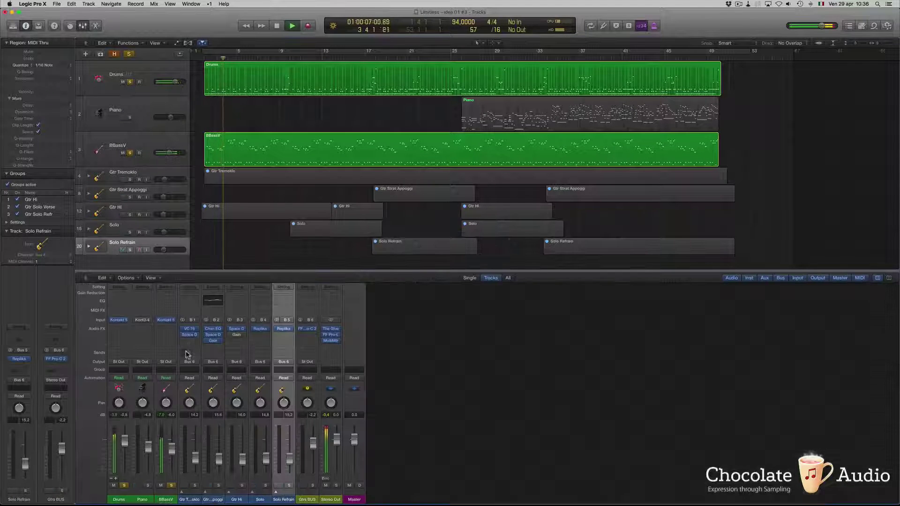
{"action": "left_click", "coordinate": [165, 320]}
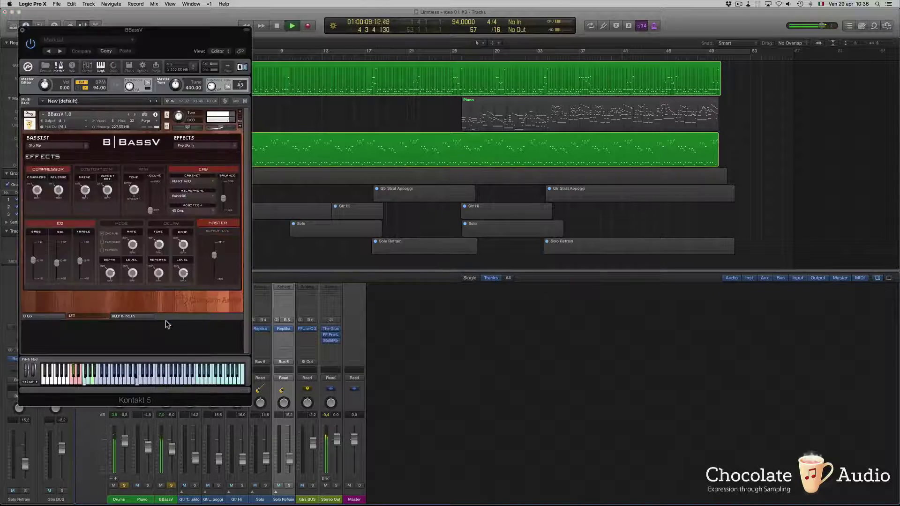
{"action": "left_click_drag", "start_coordinate": [147, 33], "coordinate": [575, 85]}
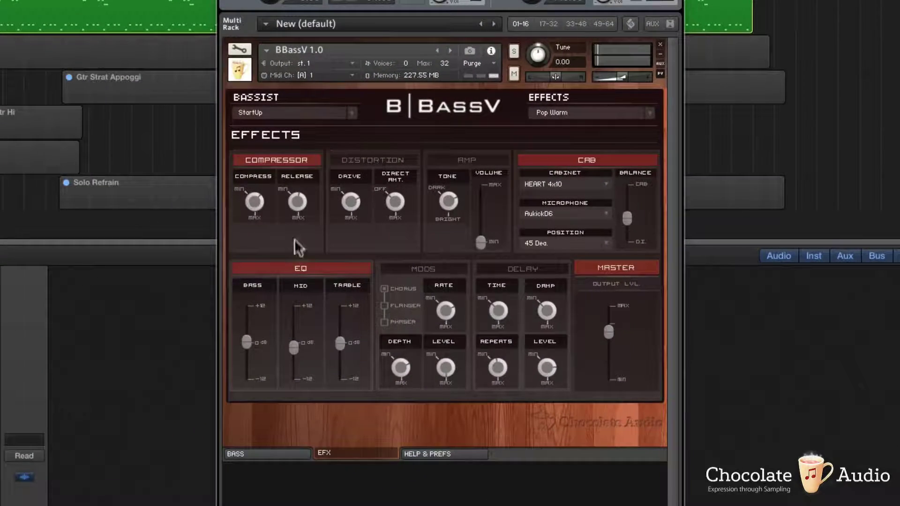
- Review the BBassV instrument's Easy, Playback, Player and Engine pages, return to its effects page and close the instrument window
{"action": "left_click", "coordinate": [270, 454]}
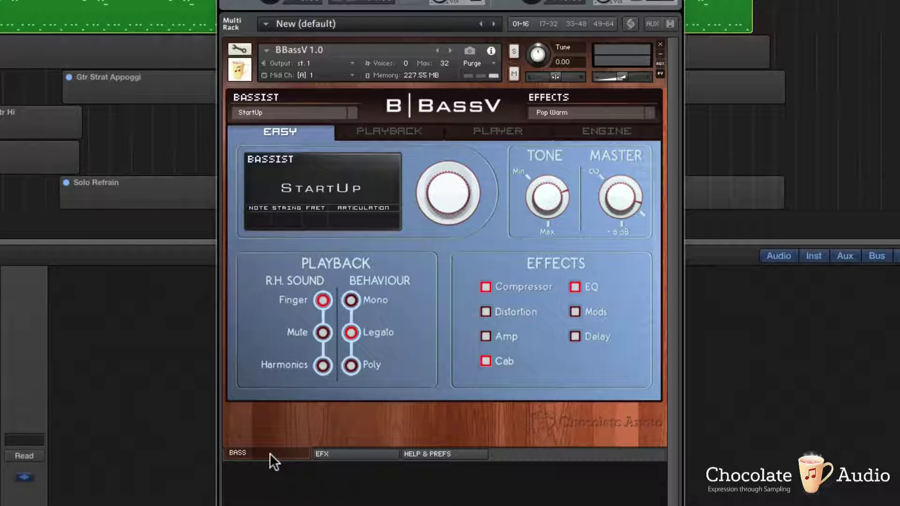
{"action": "left_click", "coordinate": [399, 131]}
{"action": "left_click", "coordinate": [307, 129]}
{"action": "left_click", "coordinate": [367, 131]}
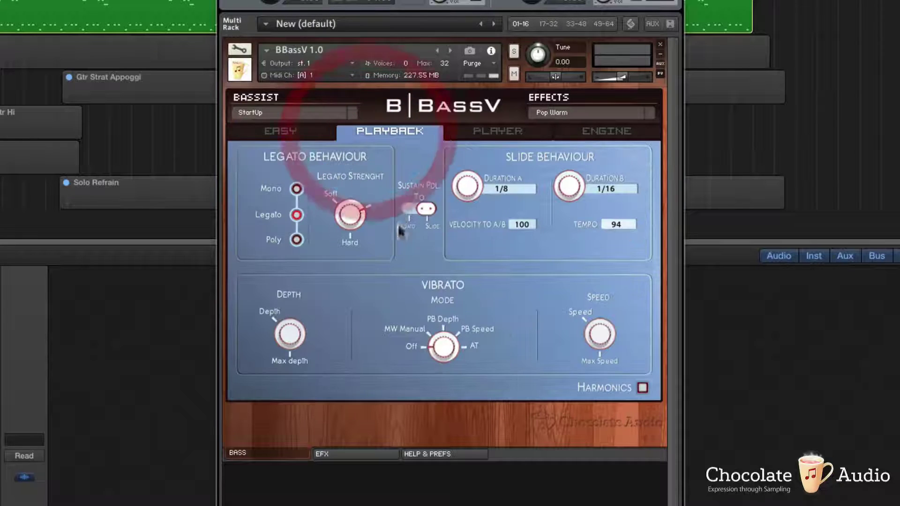
{"action": "left_click", "coordinate": [487, 131]}
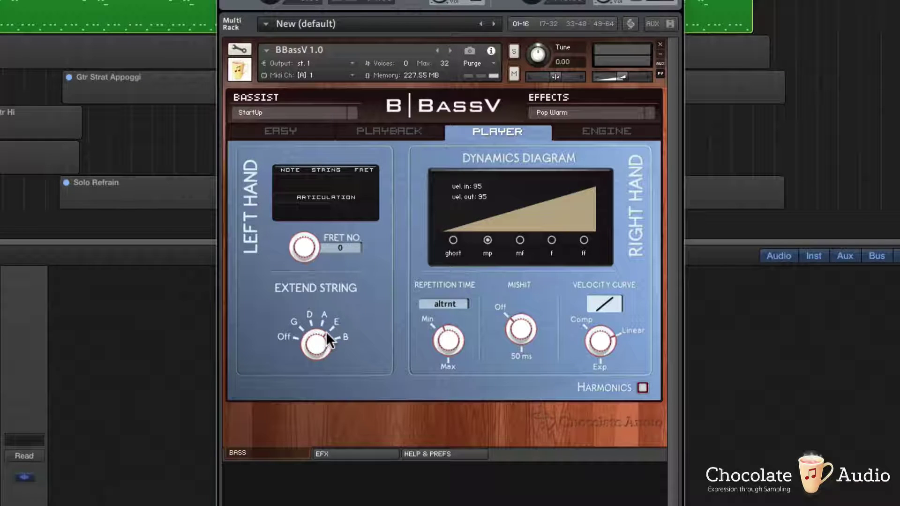
{"action": "left_click", "coordinate": [594, 125]}
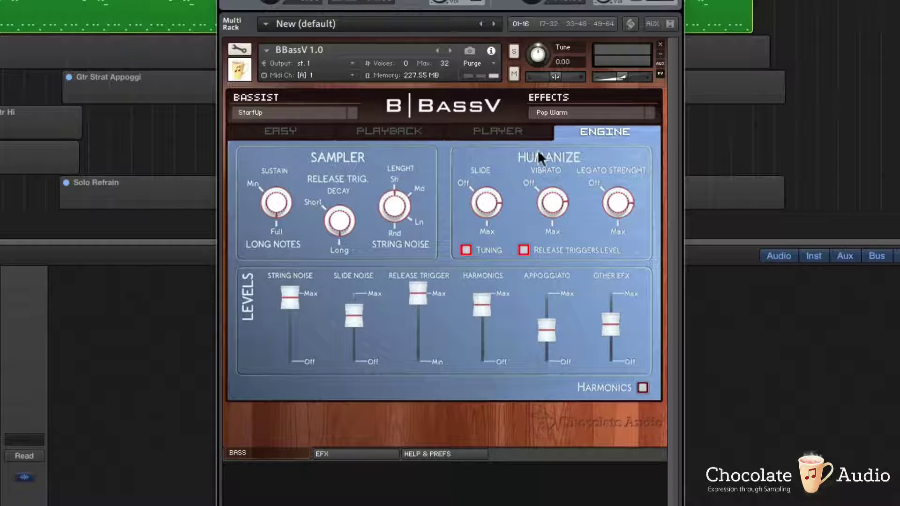
{"action": "left_click", "coordinate": [336, 451]}
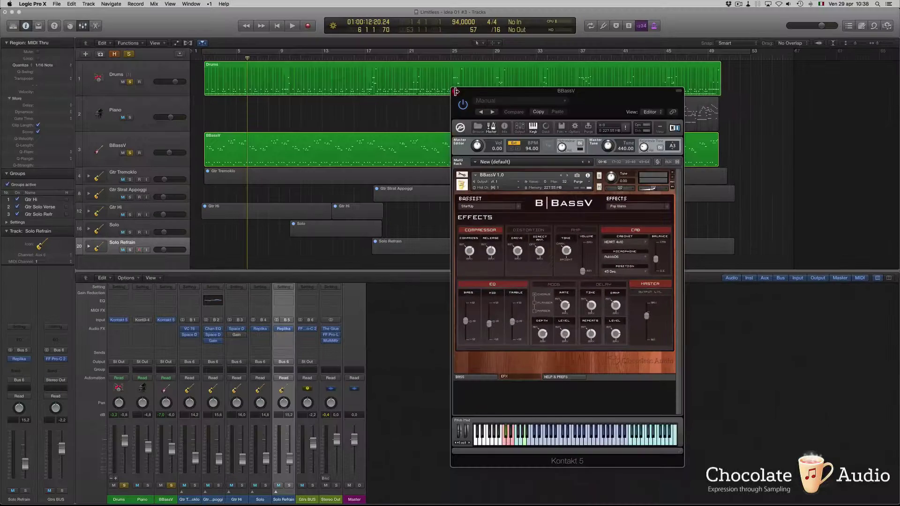
{"action": "left_click", "coordinate": [452, 93]}
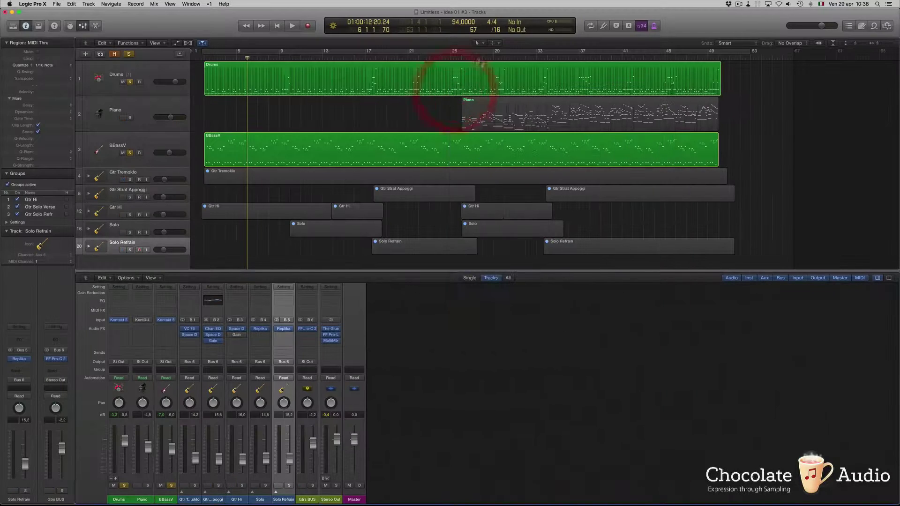
- Play the song from about bar 24 into the piano section, stop playback and solo the Piano track
{"action": "double_click", "coordinate": [441, 56]}
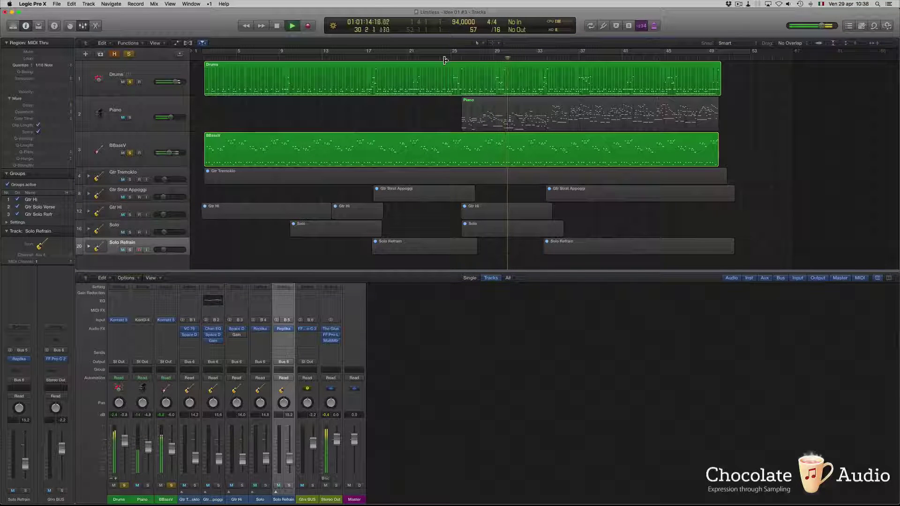
{"action": "key", "text": "space"}
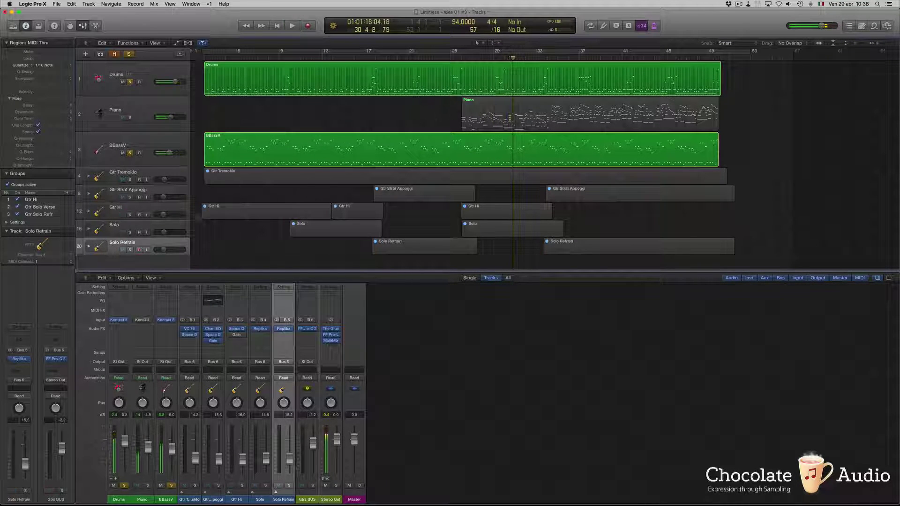
{"action": "left_click", "coordinate": [129, 117]}
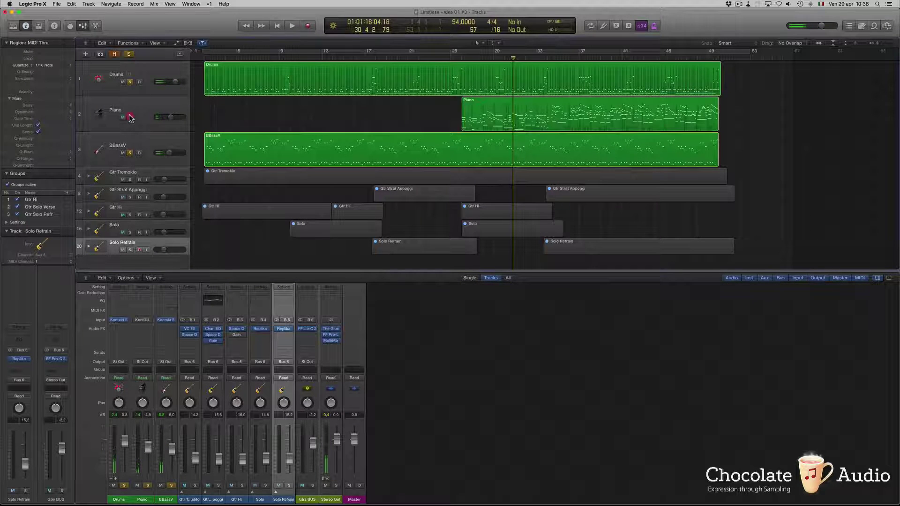
- Open the Drums track's Kontakt instrument, examine the Model 7 Grand's Performance, Effects and Advanced pages, and close the window
{"action": "left_click", "coordinate": [115, 321]}
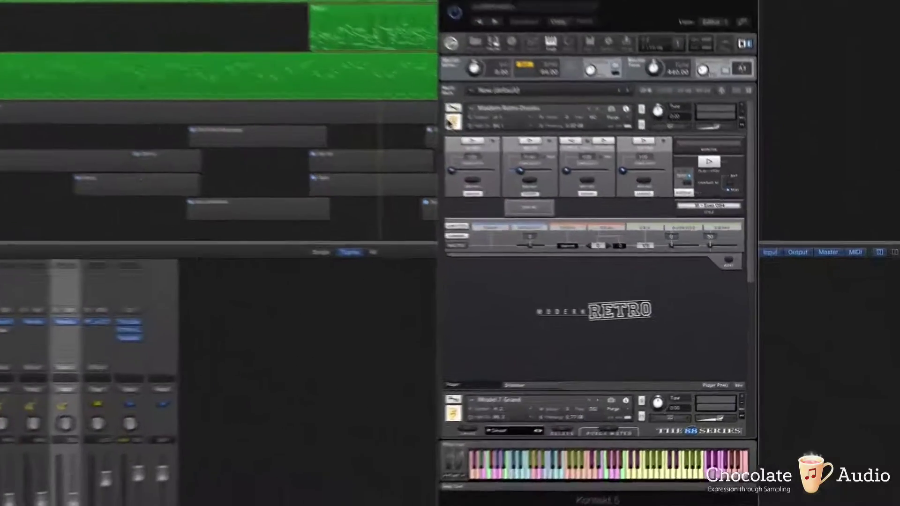
{"action": "left_click", "coordinate": [566, 394]}
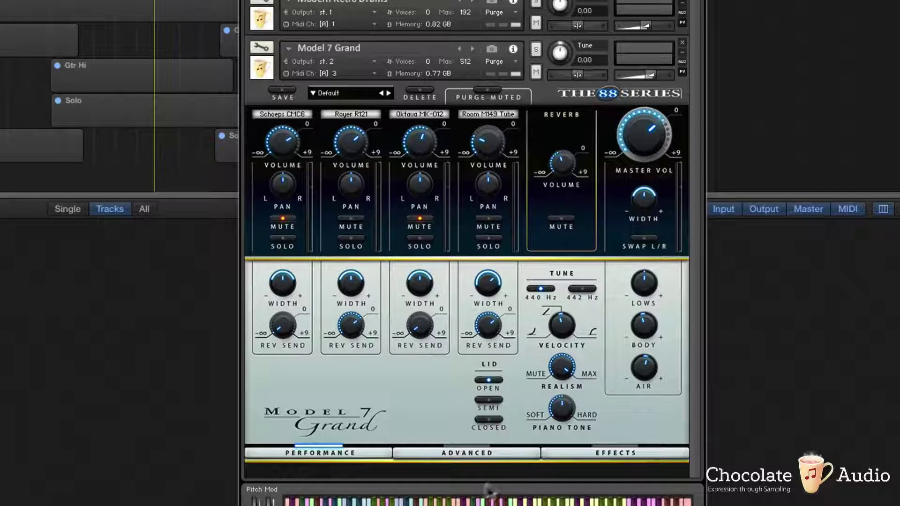
{"action": "left_click", "coordinate": [562, 453]}
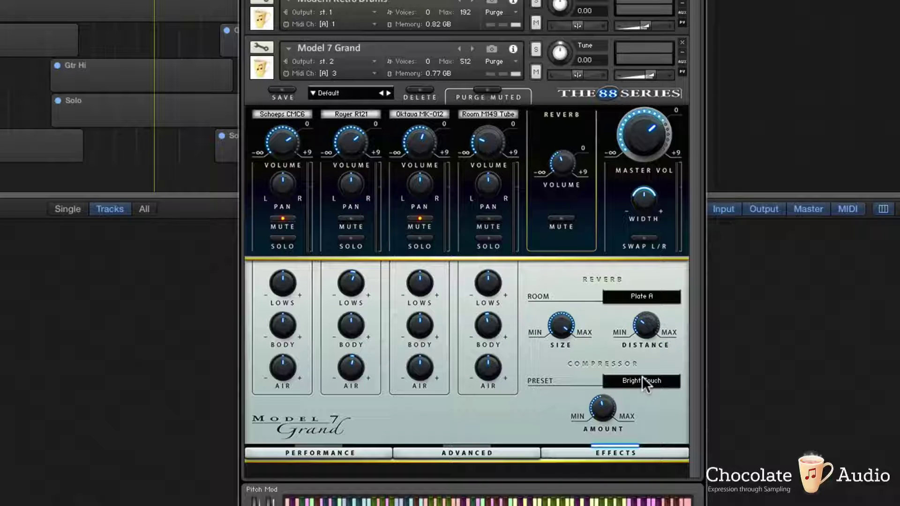
{"action": "left_click", "coordinate": [440, 452]}
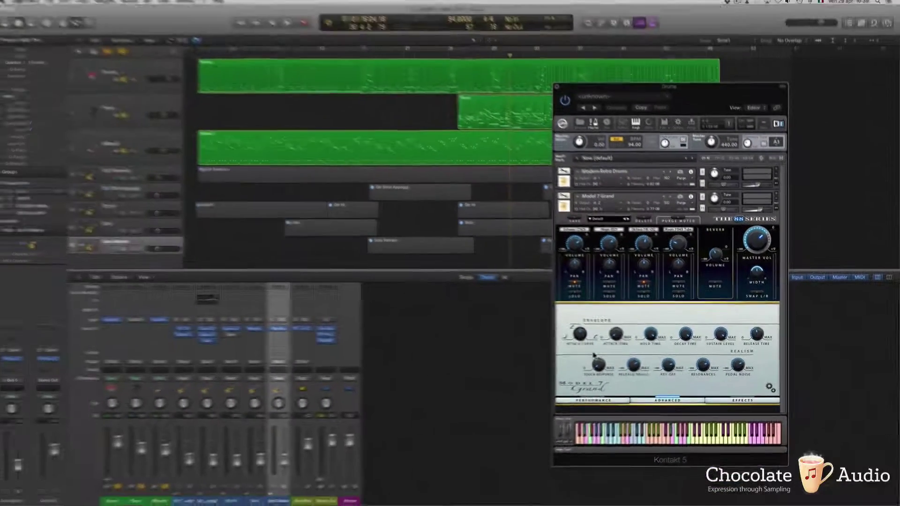
{"action": "left_click", "coordinate": [559, 87]}
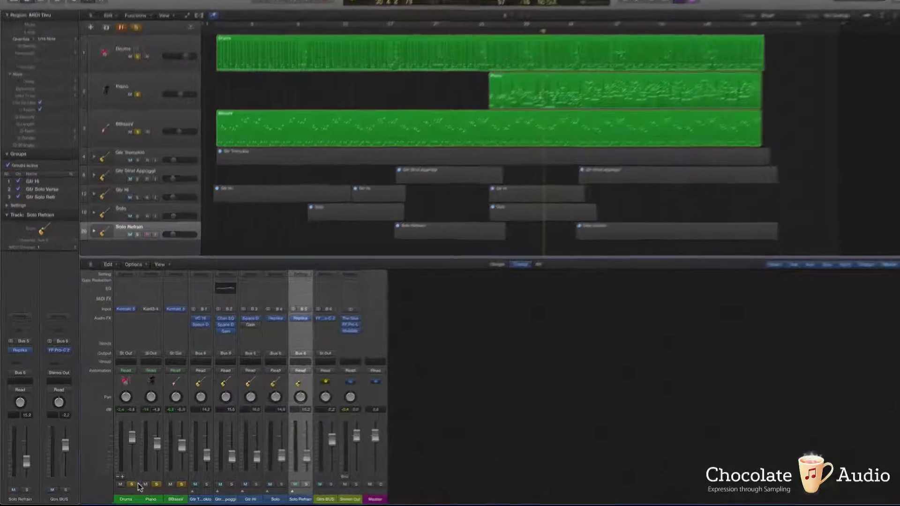
- Turn off solo on the Drums, Piano and BBassV channels in the mixer
{"action": "left_click", "coordinate": [124, 485]}
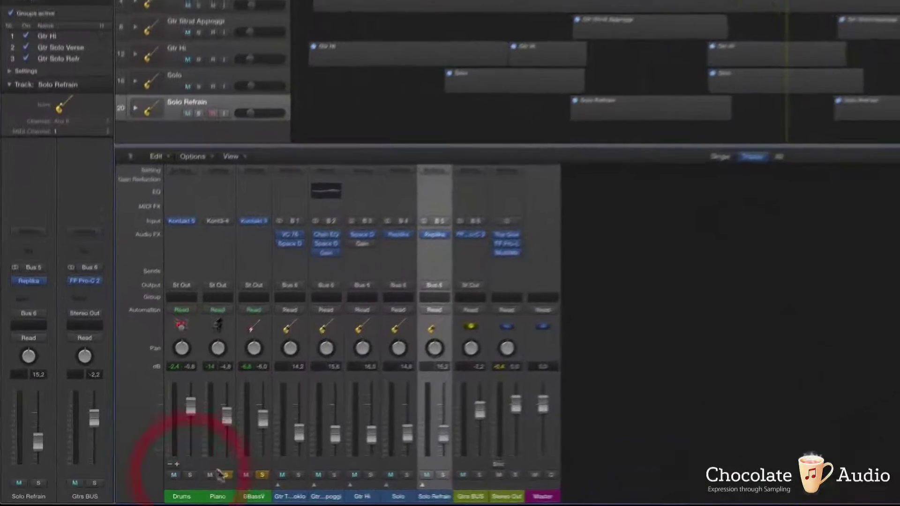
{"action": "left_click", "coordinate": [226, 475]}
{"action": "left_click", "coordinate": [261, 475]}
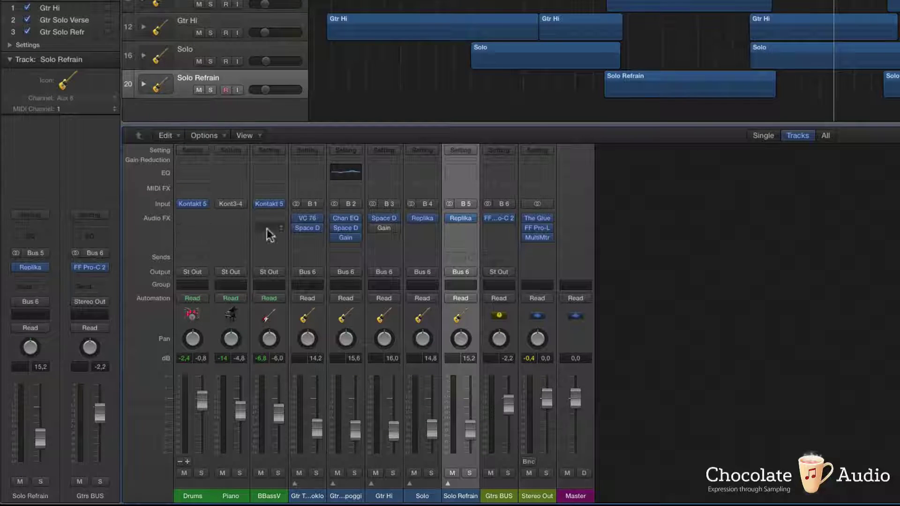
- Open the FF Pro-L limiter on the Stereo Out channel, check its gain setting and close its window
{"action": "mouse_move", "coordinate": [198, 205]}
{"action": "mouse_move", "coordinate": [550, 230]}
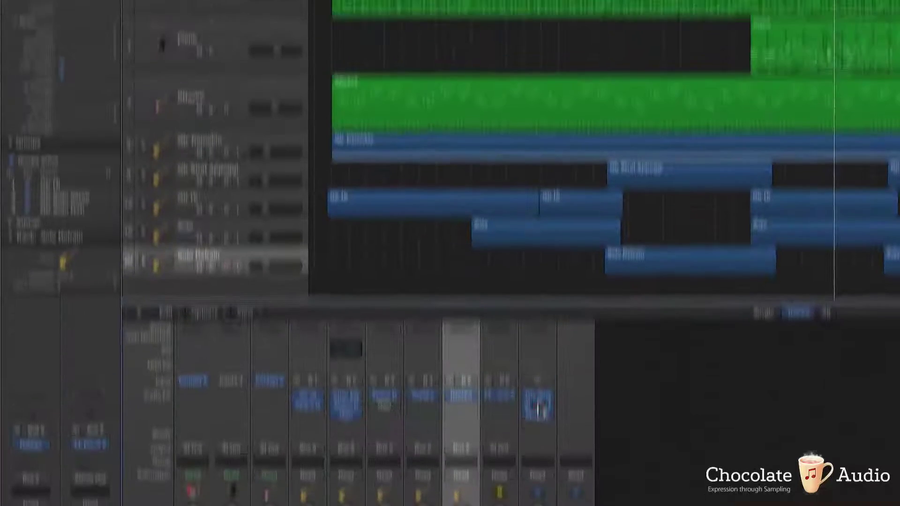
{"action": "left_click", "coordinate": [543, 228]}
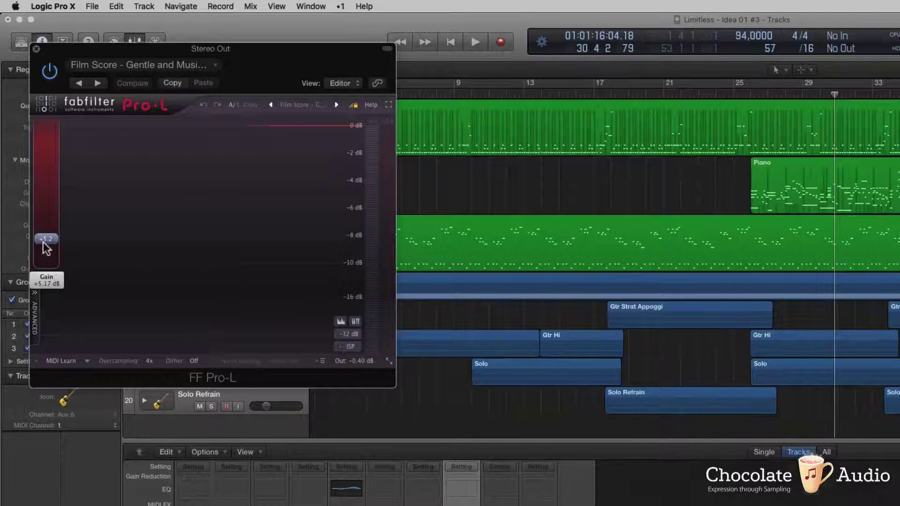
{"action": "mouse_move", "coordinate": [55, 248]}
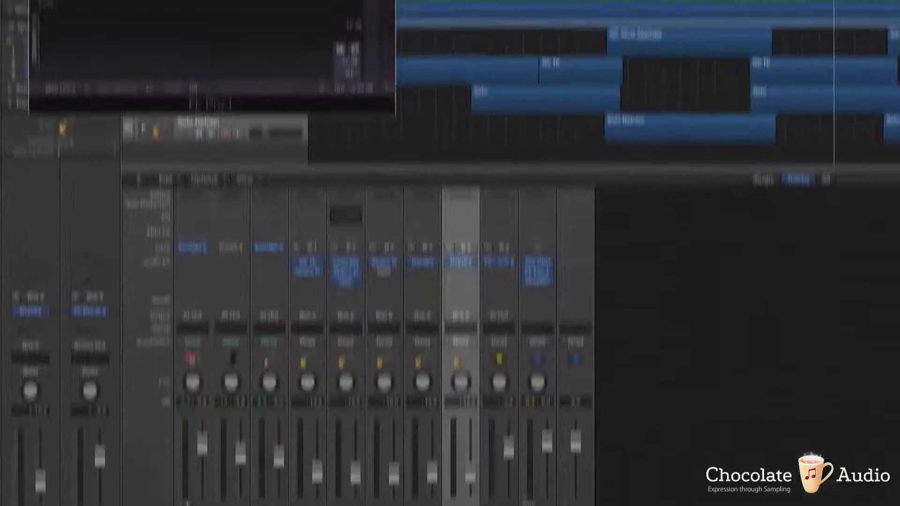
{"action": "left_click", "coordinate": [36, 48]}
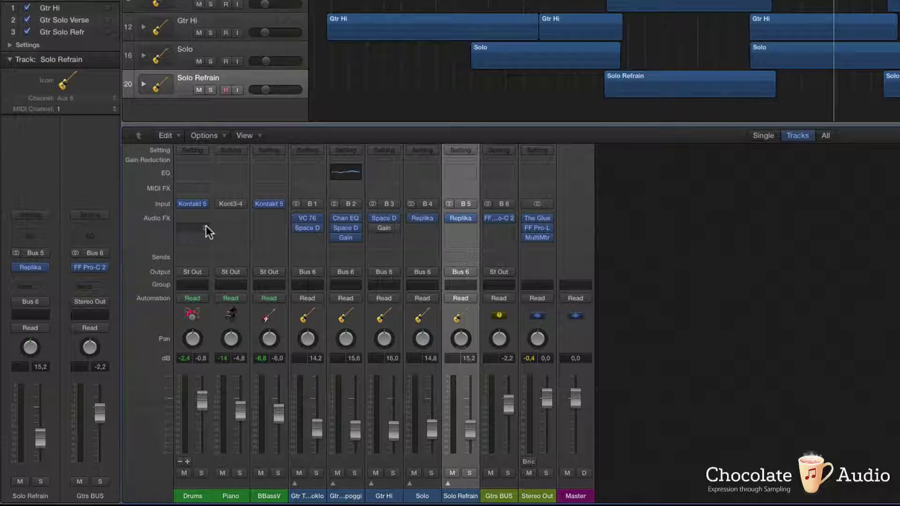
- Reopen the Drums track's Kontakt instrument and examine its output section
{"action": "mouse_move", "coordinate": [190, 205]}
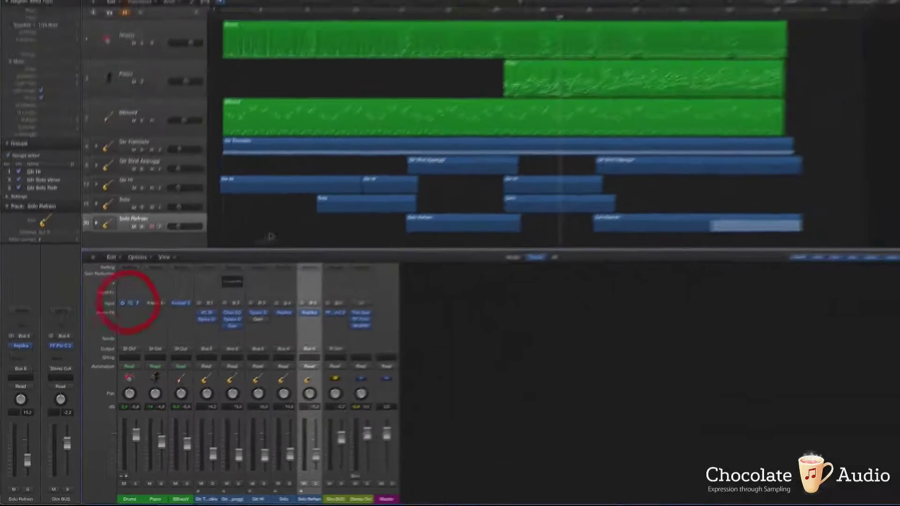
{"action": "left_click", "coordinate": [191, 204]}
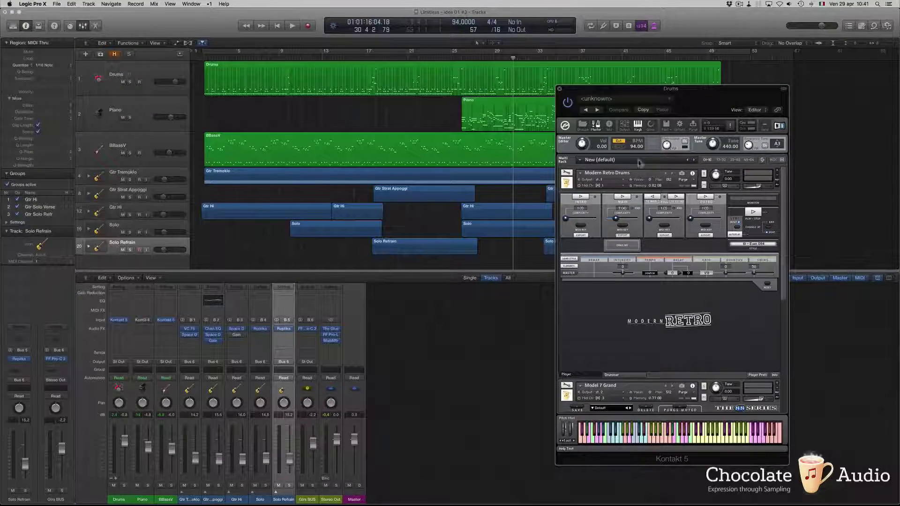
{"action": "left_click", "coordinate": [625, 125]}
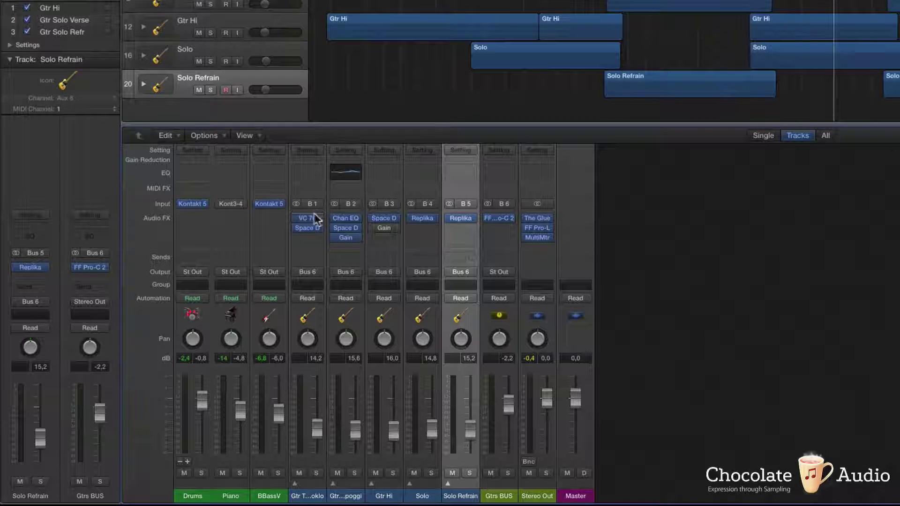
- Review the insert effects on the guitar and Gtrs BUS channels, and expand the Solo Refrain, Solo and Gtr Hi stacks in the mixer
{"action": "left_click_drag", "start_coordinate": [345, 228], "coordinate": [308, 228]}
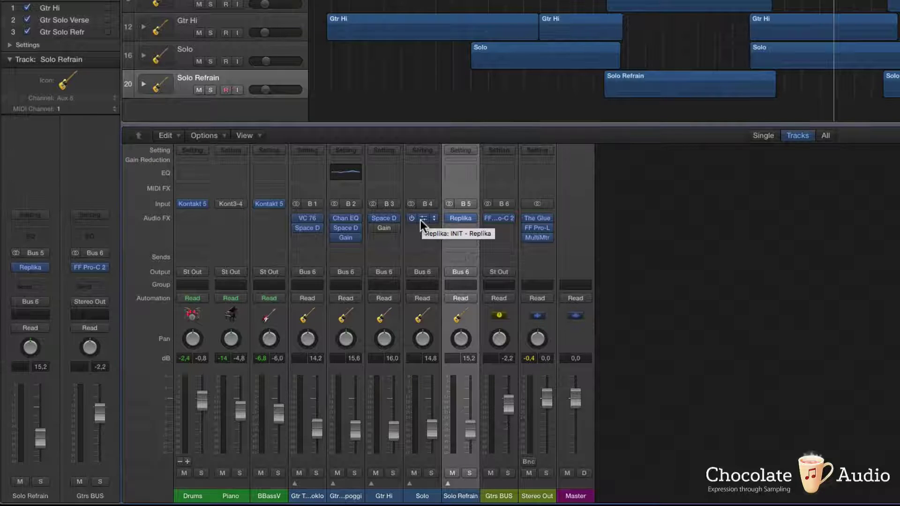
{"action": "left_click", "coordinate": [500, 217]}
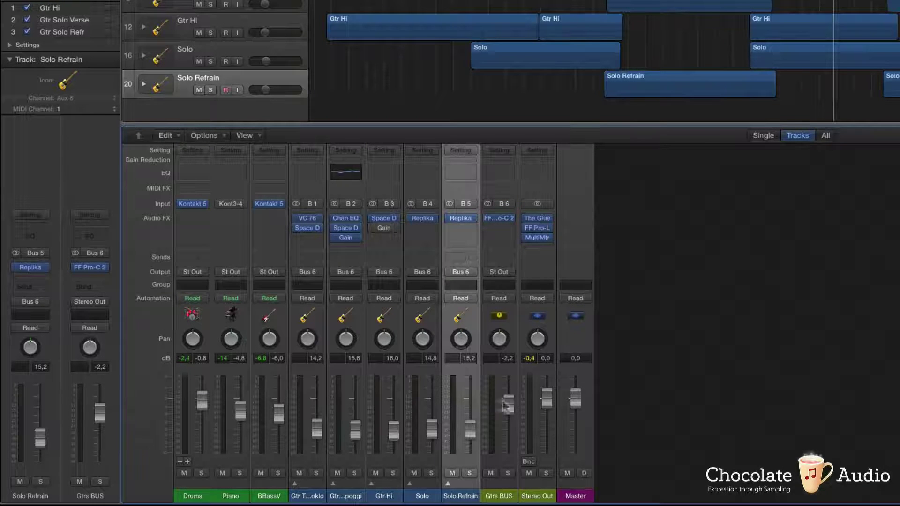
{"action": "left_click", "coordinate": [448, 484]}
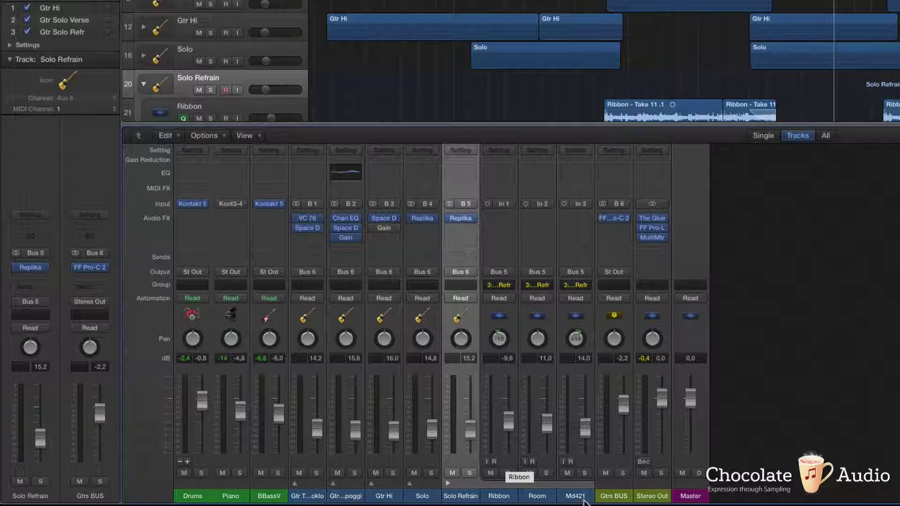
{"action": "left_click", "coordinate": [408, 485]}
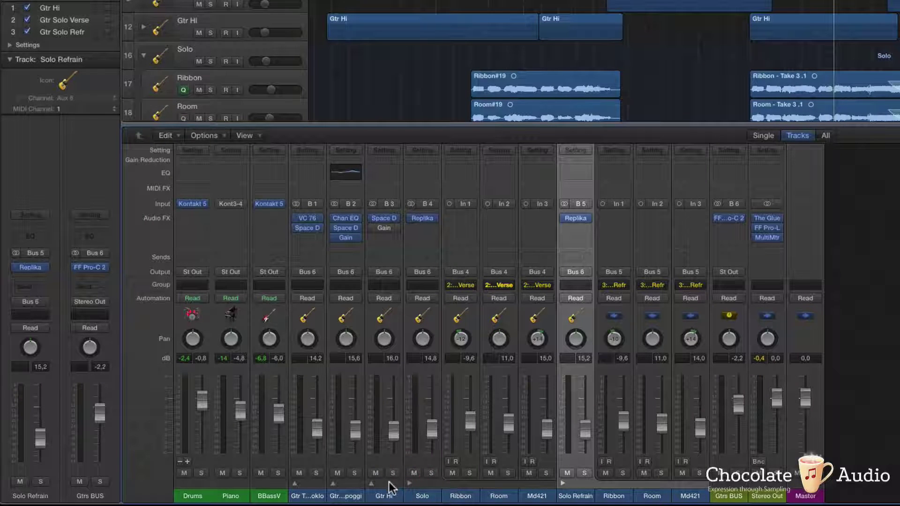
{"action": "left_click", "coordinate": [371, 483]}
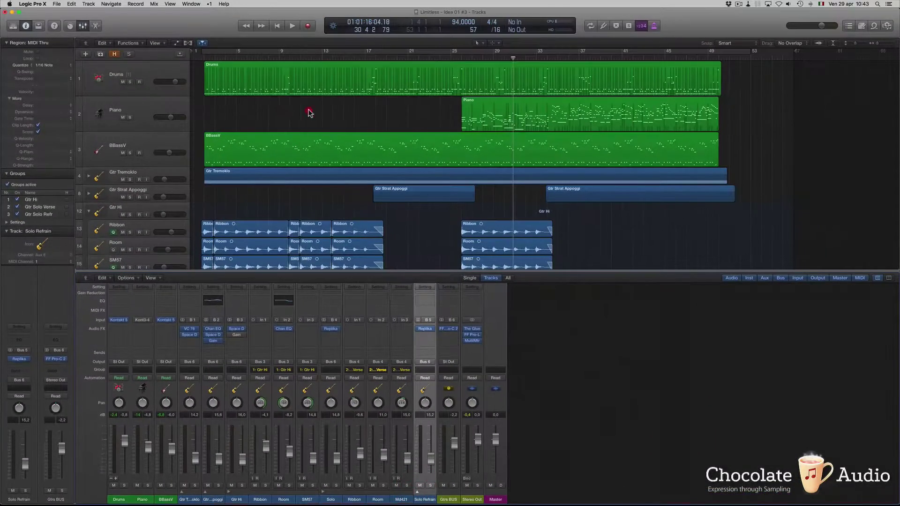
- Play the full arrangement from about bar 17, just before the Gtr Strat Appoggi region
{"action": "left_click", "coordinate": [361, 56]}
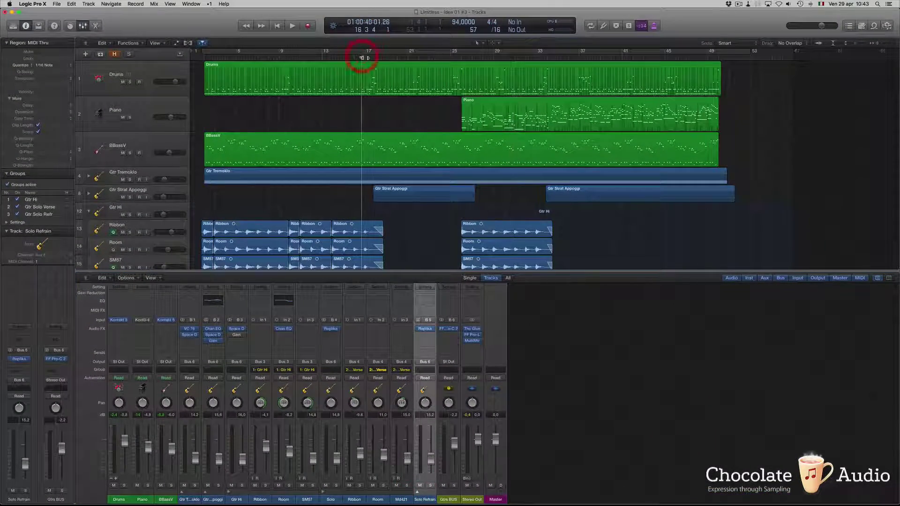
{"action": "left_click", "coordinate": [372, 57]}
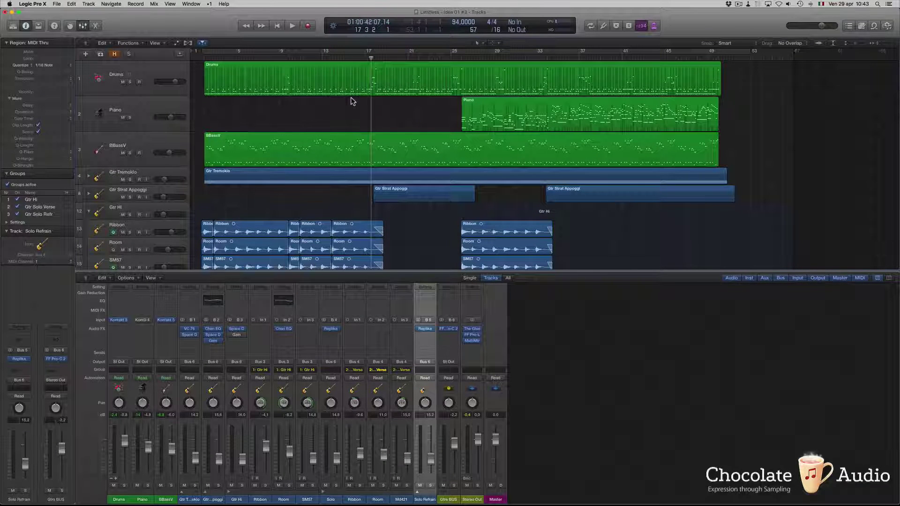
{"action": "key", "text": "space"}
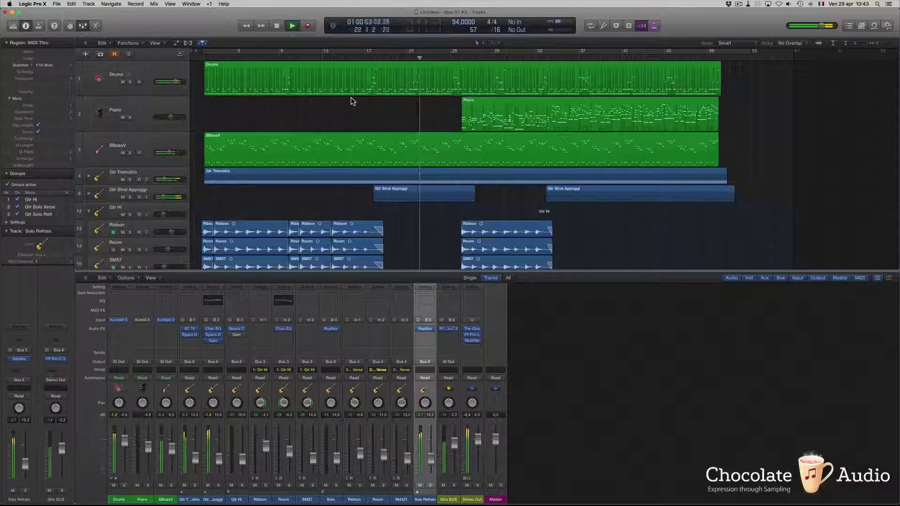
- Open the BBassV region in the Piano Roll during playback, enlarge the editor and zoom in on its notes
{"action": "left_click", "coordinate": [369, 138]}
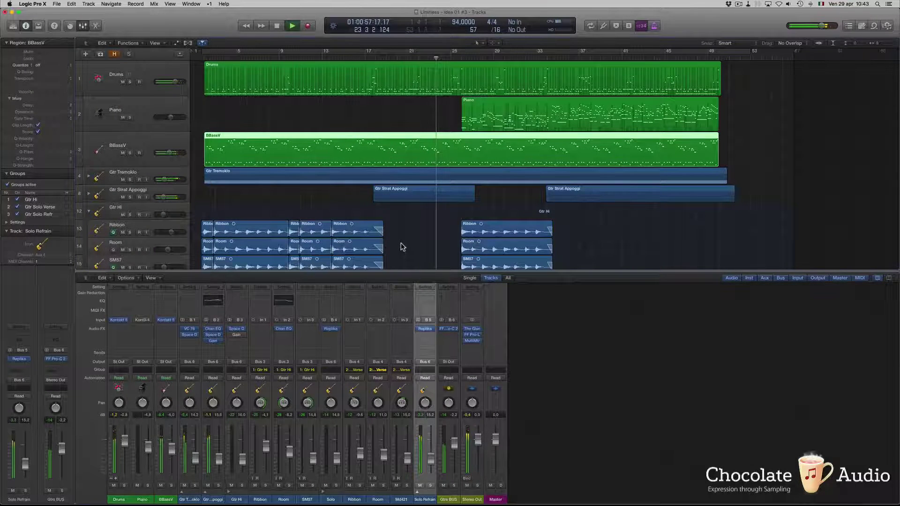
{"action": "key", "text": "p"}
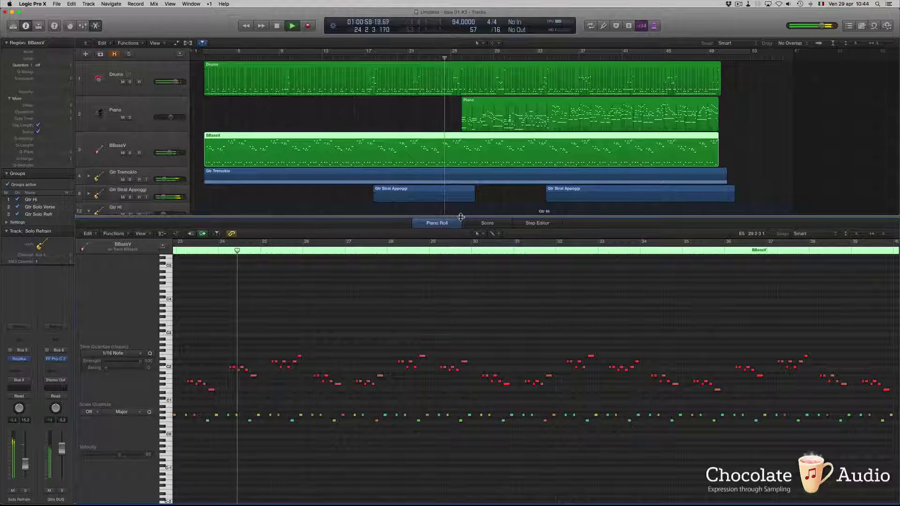
{"action": "left_click_drag", "start_coordinate": [462, 217], "coordinate": [457, 129]}
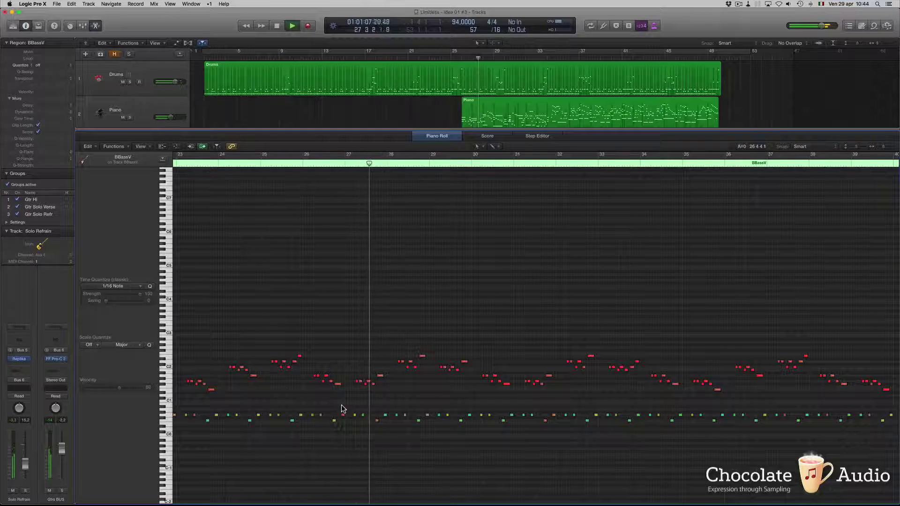
{"action": "key", "text": "super+Right"}
{"action": "key", "text": "super+Up"}
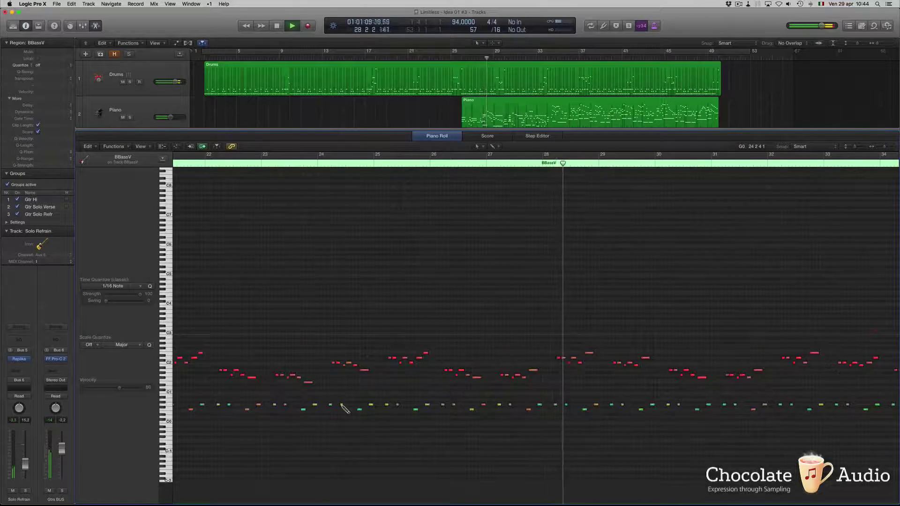
- Magnify the BBassV notes further in the Piano Roll and examine the bass line around bars 25 to 32
{"action": "key", "text": "super+Down"}
{"action": "key", "text": "super+Right"}
{"action": "key", "text": "super+Up"}
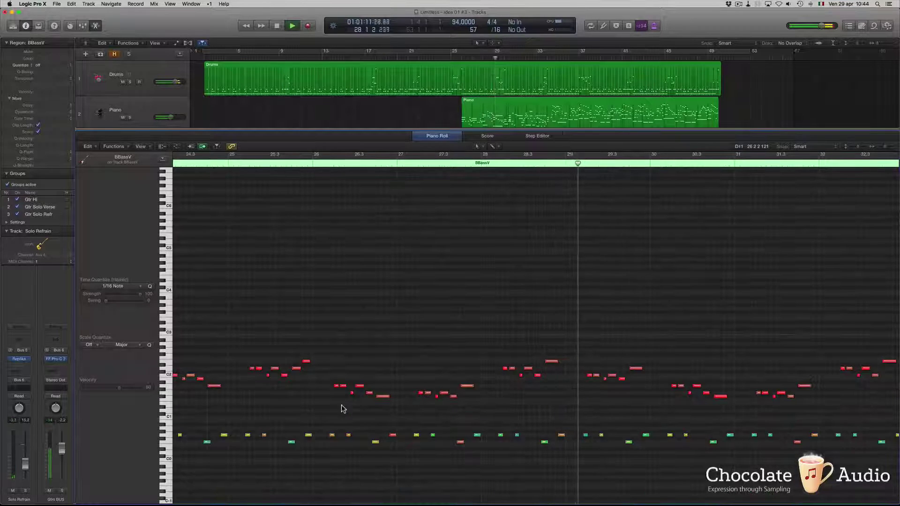
{"action": "key", "text": "super+Right"}
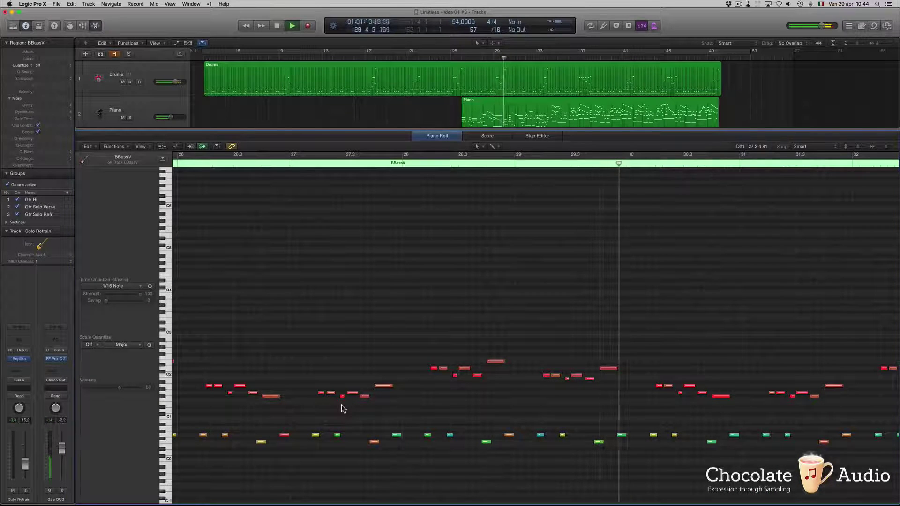
- Show the Piano region's notes above a reduced-height Sustain Pedal controller lane, with the editor following the playhead
{"action": "left_click", "coordinate": [511, 117]}
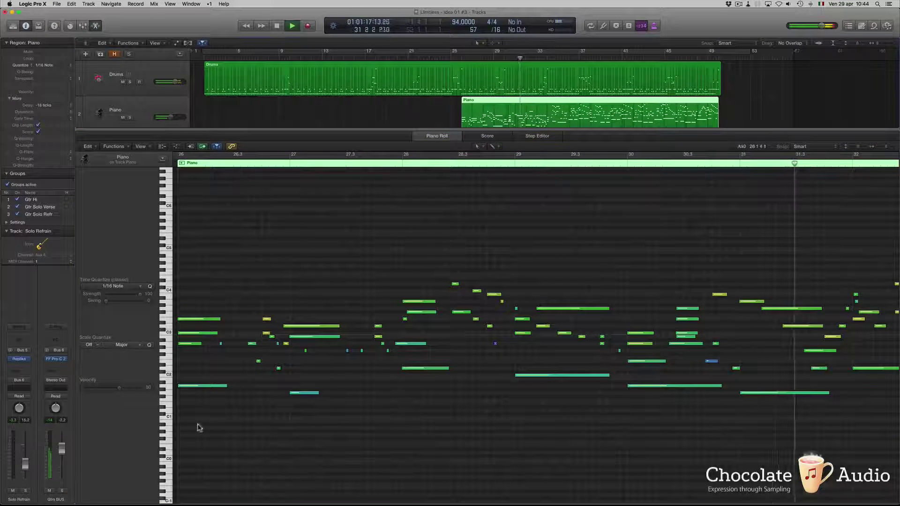
{"action": "left_click", "coordinate": [178, 148]}
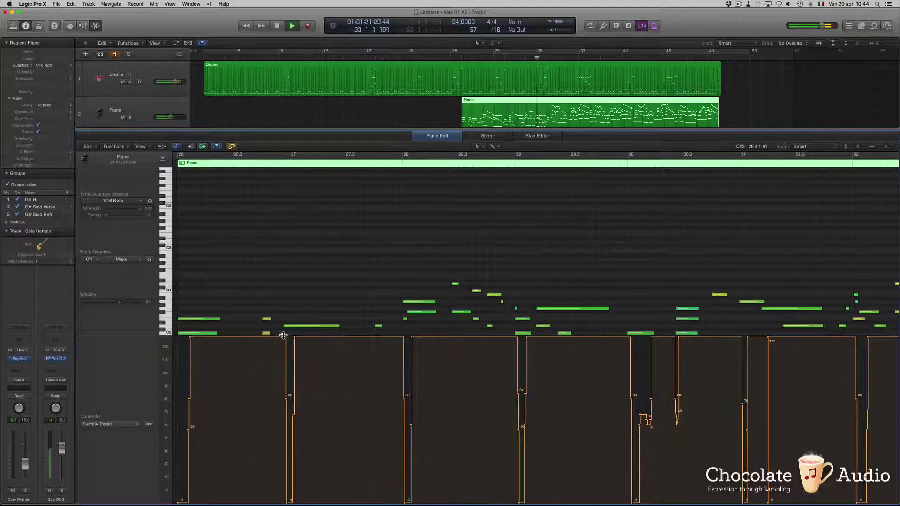
{"action": "left_click_drag", "start_coordinate": [283, 335], "coordinate": [284, 444]}
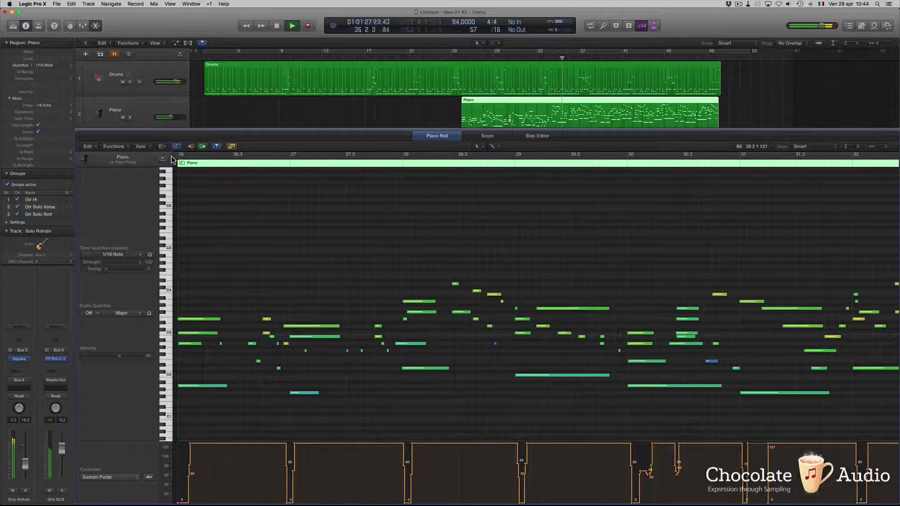
{"action": "scroll", "coordinate": [482, 224], "scroll_direction": "right", "scroll_amount": 10}
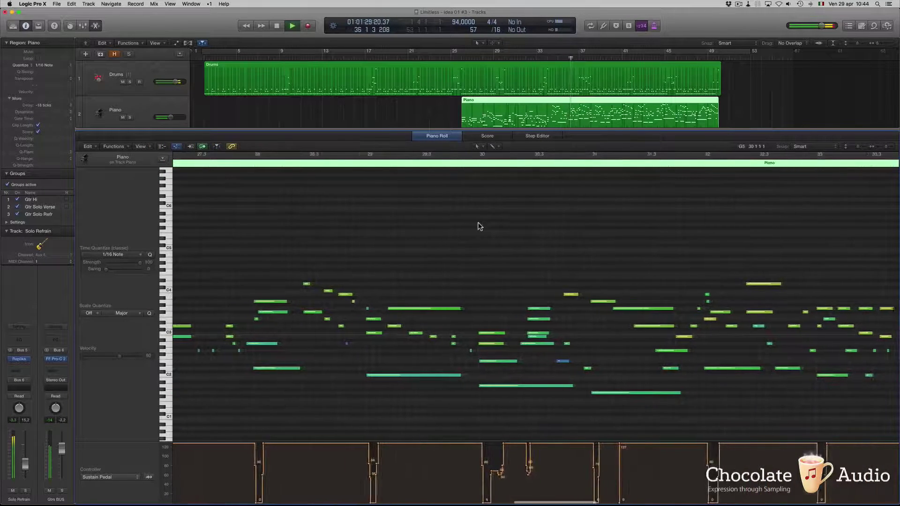
{"action": "left_click", "coordinate": [216, 148]}
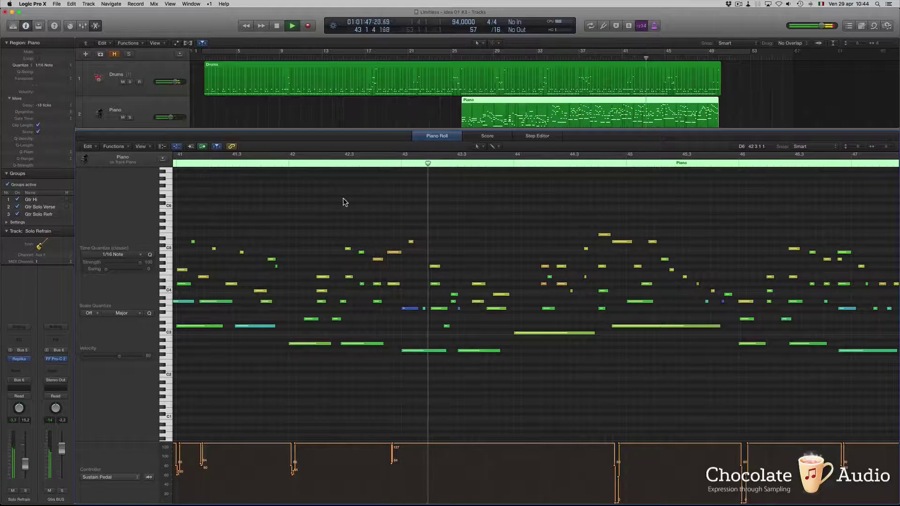
- Audition the Piano, Drums and BBassV tracks one after another by briefly soloing each during playback
{"action": "left_click", "coordinate": [131, 118]}
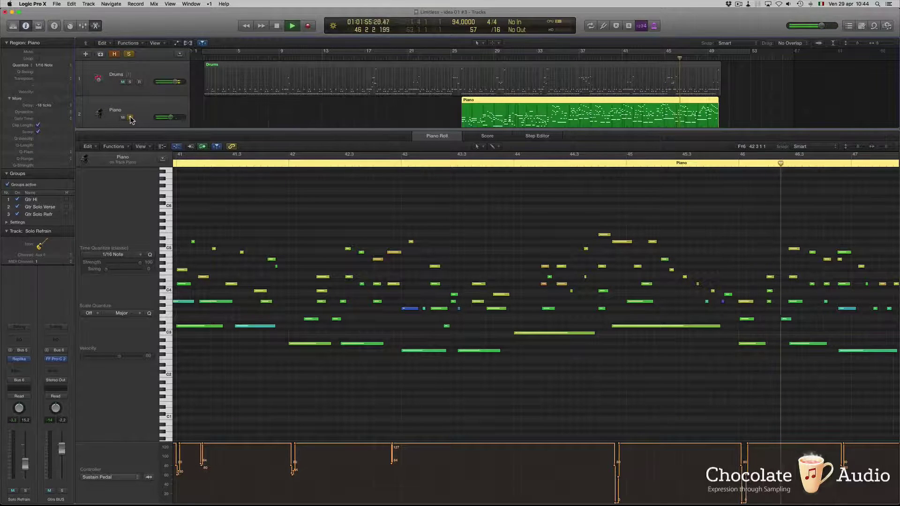
{"action": "left_click", "coordinate": [131, 117]}
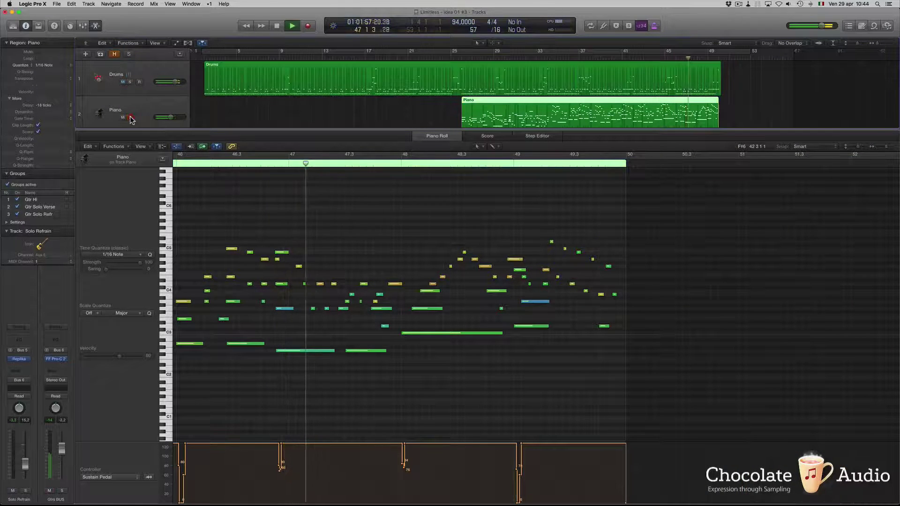
{"action": "left_click", "coordinate": [130, 83]}
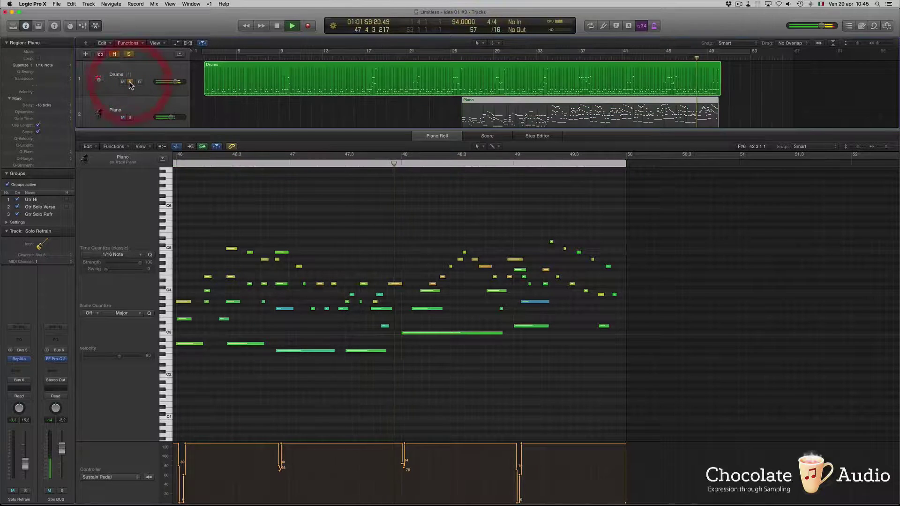
{"action": "left_click", "coordinate": [131, 82]}
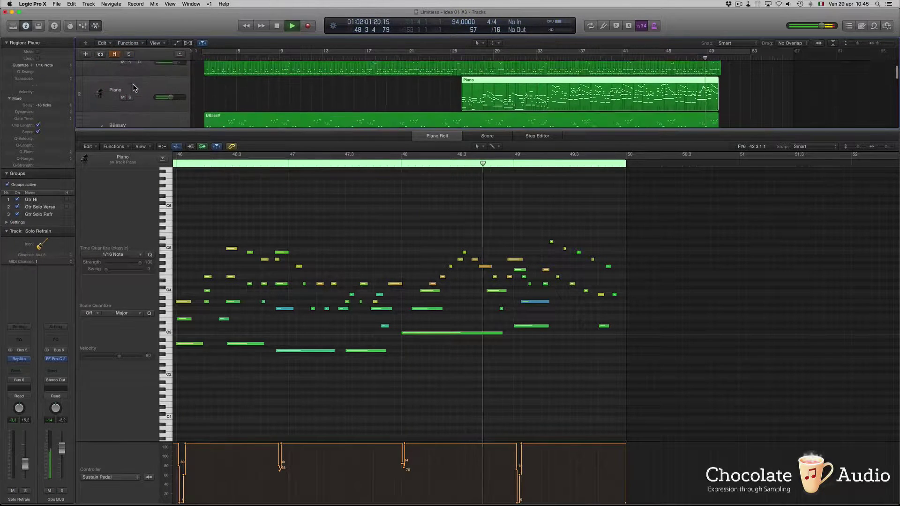
{"action": "scroll", "coordinate": [133, 84], "scroll_direction": "down", "scroll_amount": 2}
{"action": "left_click", "coordinate": [131, 103]}
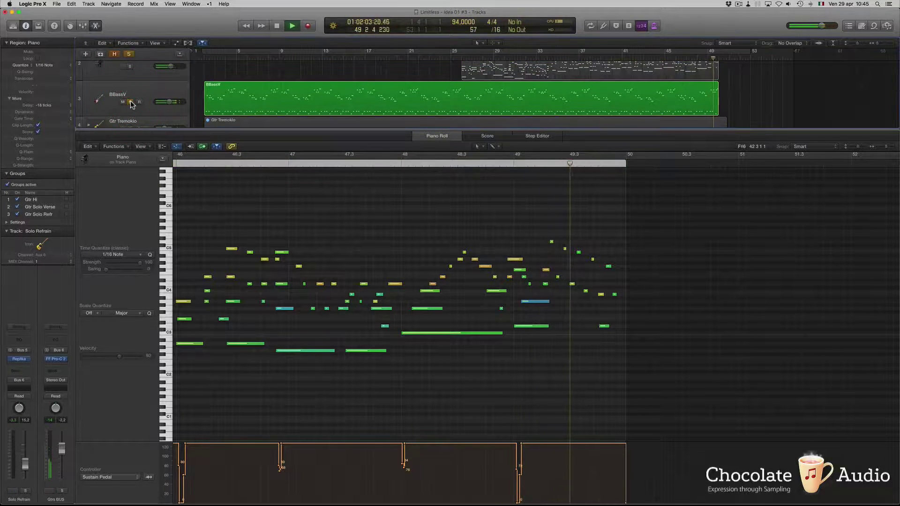
{"action": "left_click", "coordinate": [131, 102]}
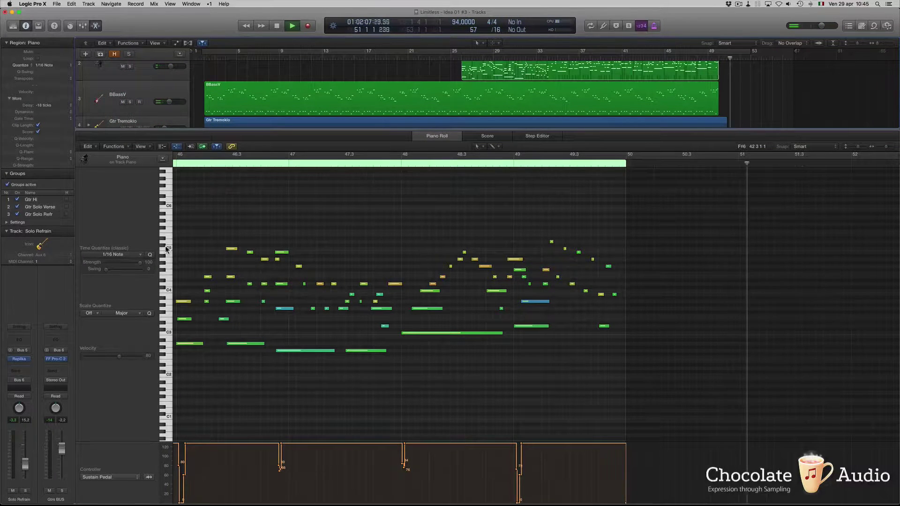
- Stop playback and display the mixer in place of the Piano Roll
{"action": "key", "text": "space"}
{"action": "key", "text": "x"}
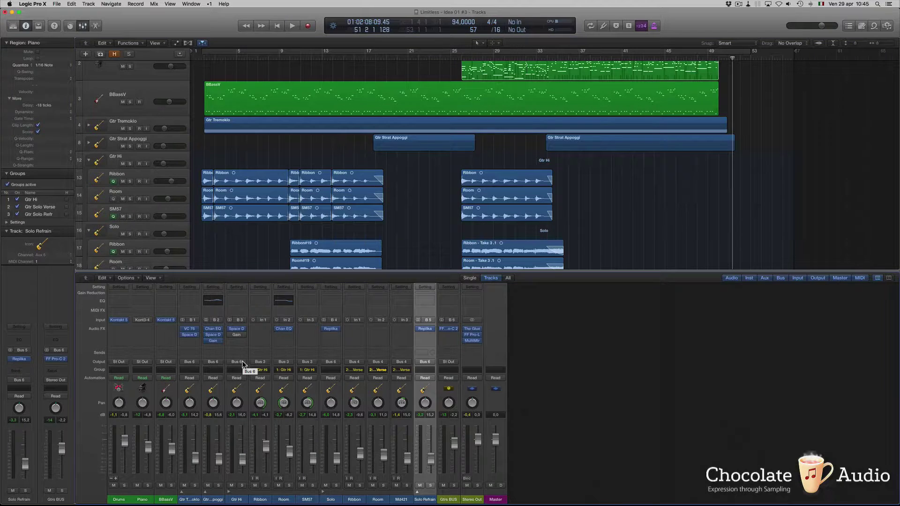